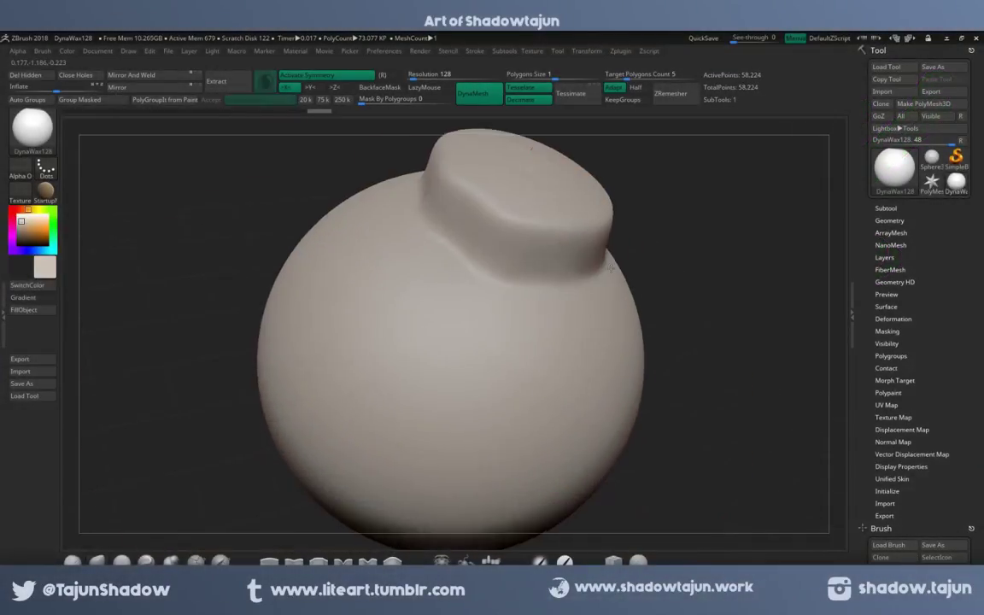
# - Rectangle-mask the raised cap, convert it with Group Masked, and drag a snout knob from its side
pyautogui.moveTo(496, 264); pyautogui.dragTo(455, 289)
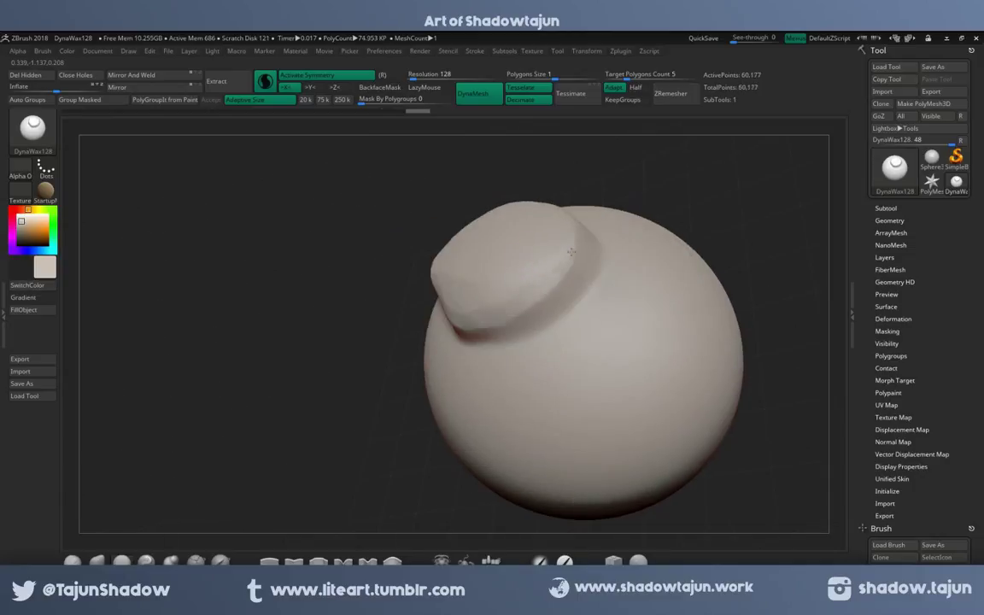
pyautogui.keyDown('ctrl'); pyautogui.moveTo(395, 199); pyautogui.dragTo(775, 323); pyautogui.keyUp('ctrl')
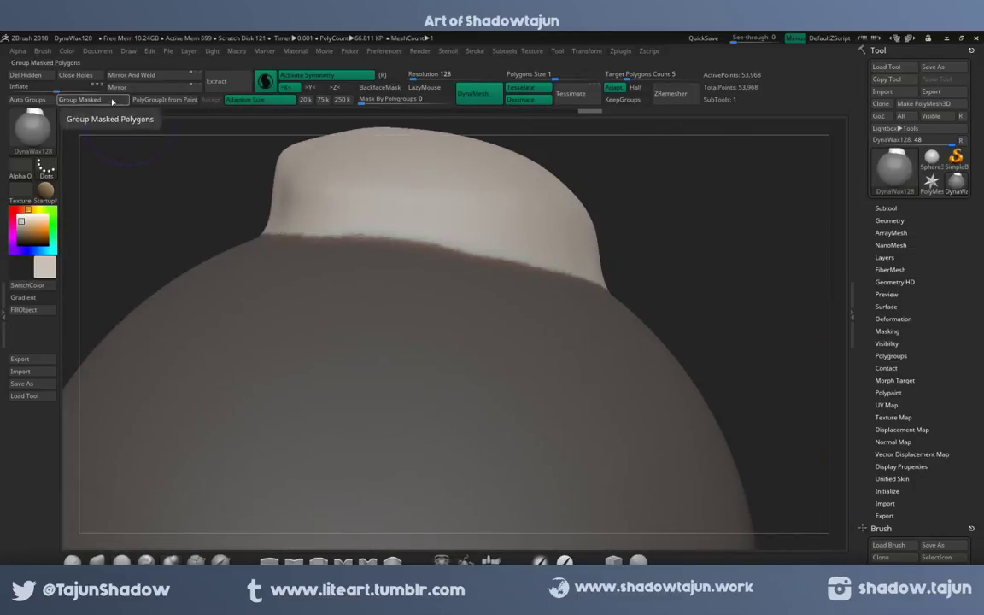
pyautogui.click(112, 101)
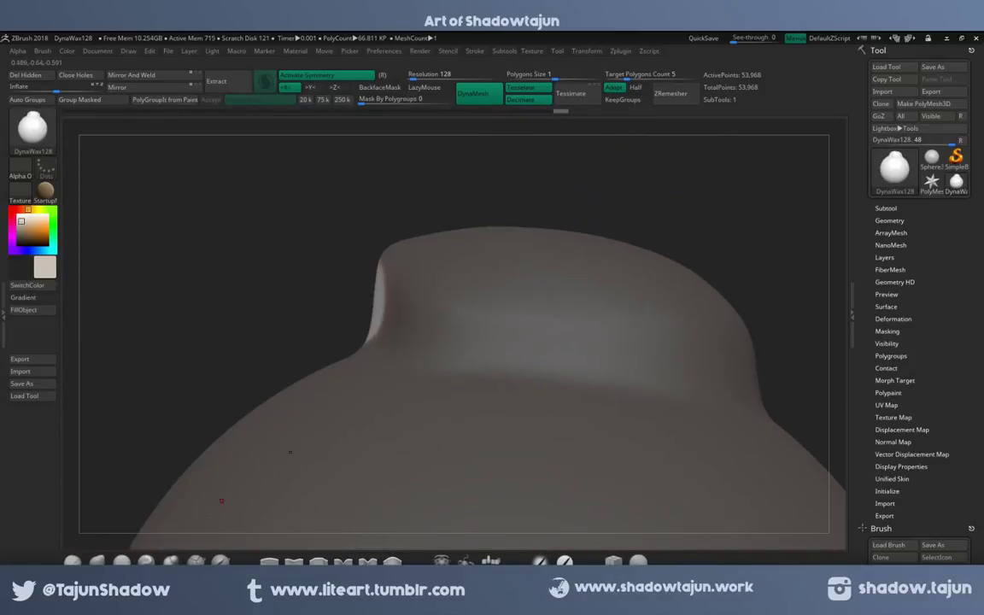
pyautogui.moveTo(478, 325); pyautogui.dragTo(544, 323)
pyautogui.moveTo(495, 281)
pyautogui.mouseDown()
pyautogui.moveTo(440, 224)
pyautogui.moveTo(504, 337)
pyautogui.moveTo(560, 384)
pyautogui.mouseUp()
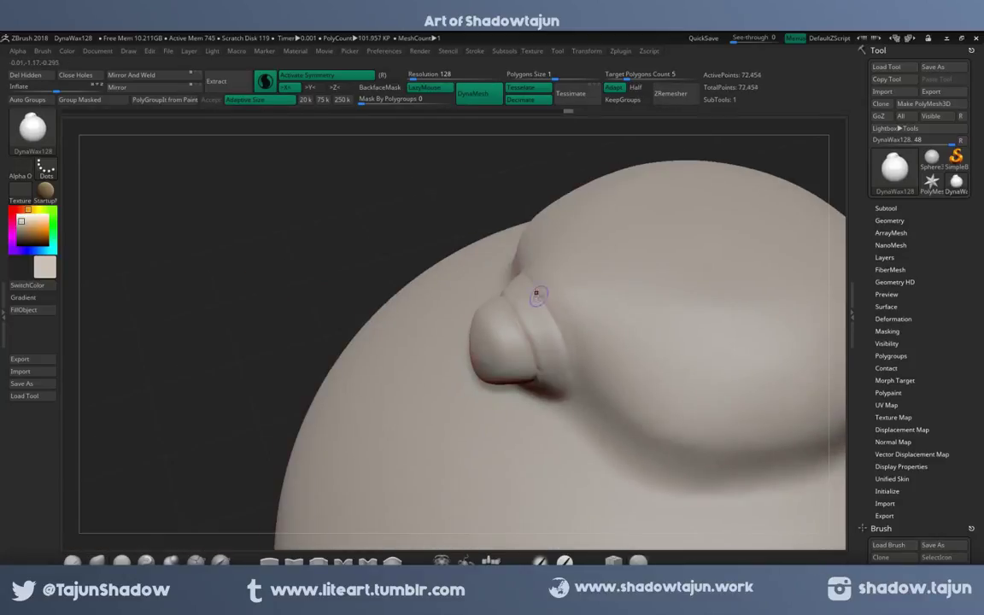
# - Carve Dam Standard grooves from the head back along the shell and over the head
pyautogui.moveTo(505, 350); pyautogui.dragTo(516, 298)
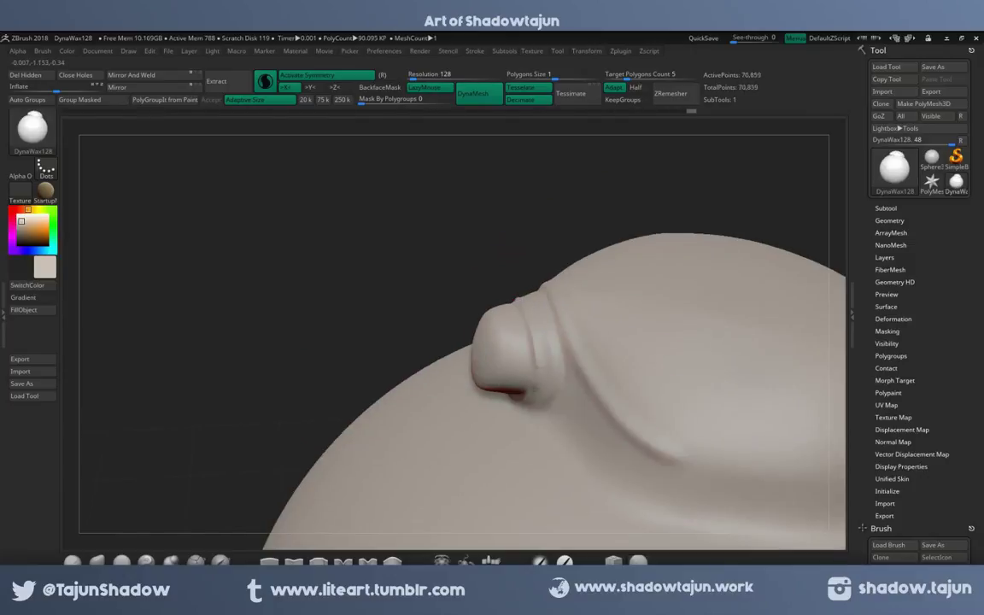
pyautogui.moveTo(595, 193); pyautogui.dragTo(418, 252)
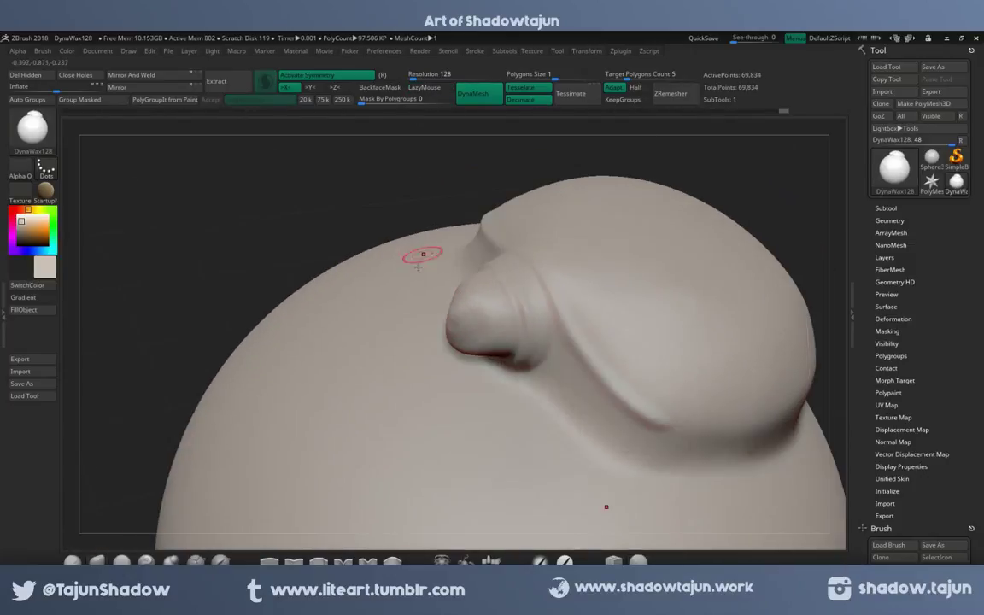
pyautogui.moveTo(649, 214); pyautogui.dragTo(433, 354)
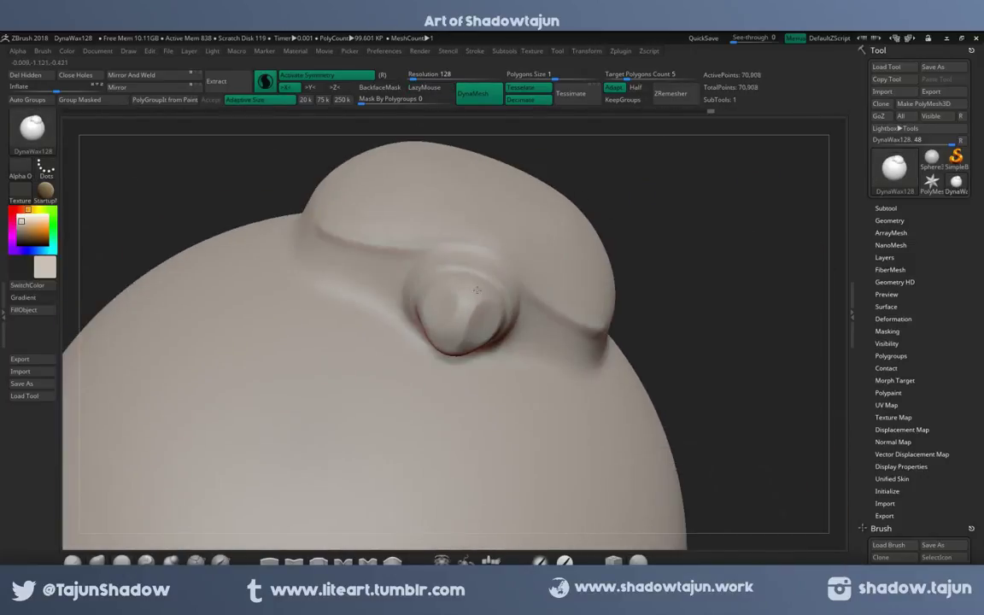
pyautogui.moveTo(598, 214)
pyautogui.mouseDown()
pyautogui.moveTo(541, 251)
pyautogui.moveTo(414, 417)
pyautogui.mouseUp()
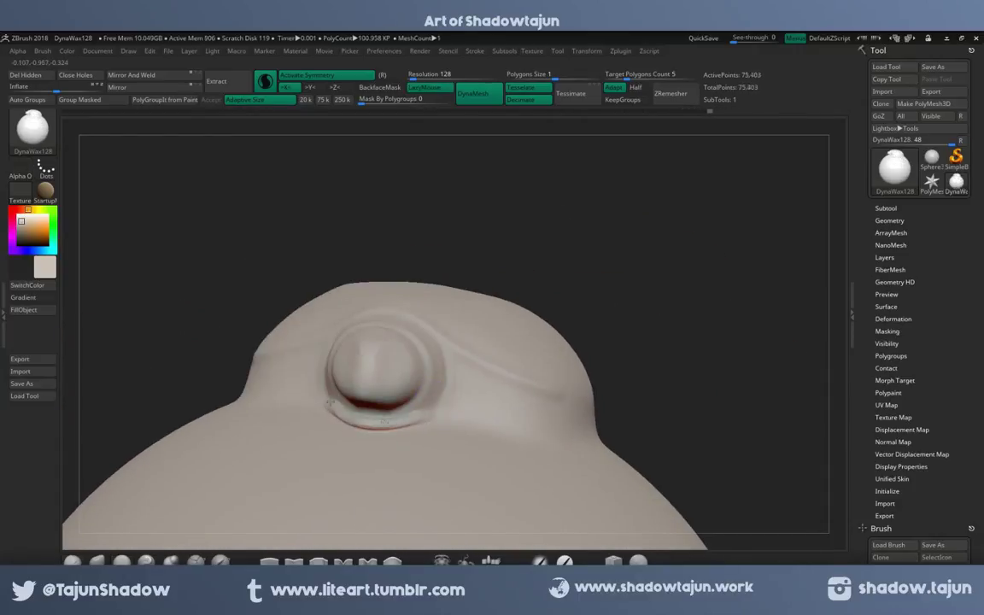
pyautogui.moveTo(379, 249); pyautogui.dragTo(401, 291)
pyautogui.moveTo(323, 360)
pyautogui.mouseDown()
pyautogui.moveTo(446, 377)
pyautogui.moveTo(359, 214)
pyautogui.mouseUp()
pyautogui.moveTo(342, 274)
pyautogui.mouseDown()
pyautogui.moveTo(393, 276)
pyautogui.moveTo(410, 265)
pyautogui.mouseUp()
# - Build an oval flipper bulge beside the head knob with a clay brush
pyautogui.moveTo(399, 173)
pyautogui.mouseDown()
pyautogui.moveTo(436, 352)
pyautogui.moveTo(380, 304)
pyautogui.mouseUp()
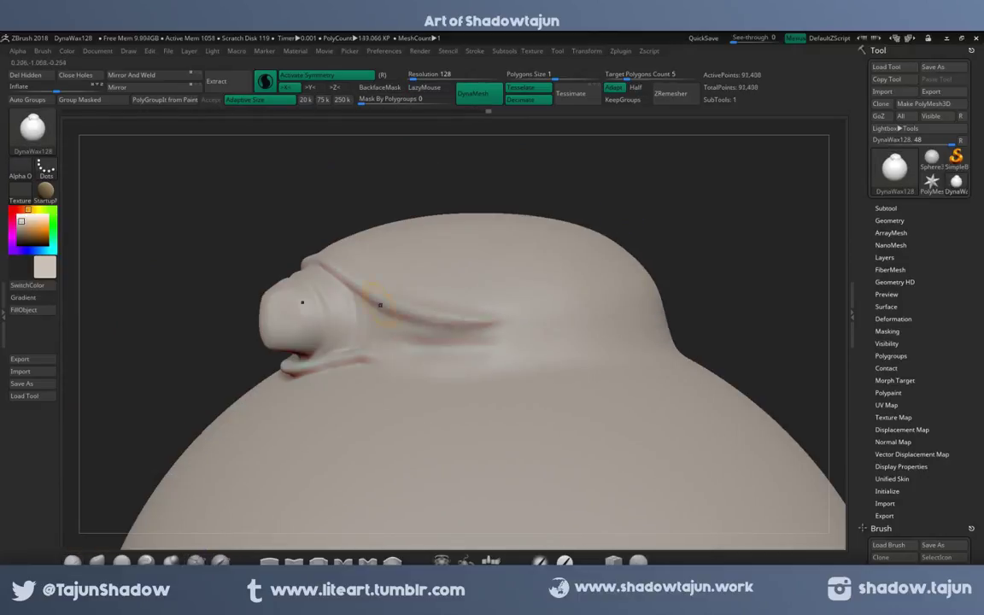
pyautogui.moveTo(477, 340); pyautogui.dragTo(498, 364)
pyautogui.moveTo(359, 363); pyautogui.dragTo(424, 339)
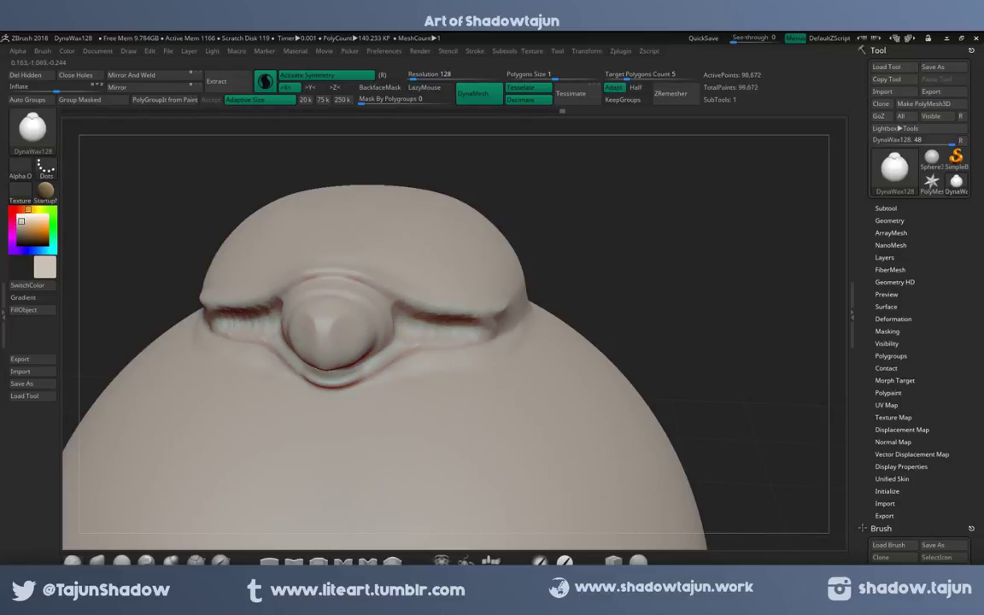
pyautogui.moveTo(452, 350); pyautogui.dragTo(503, 337)
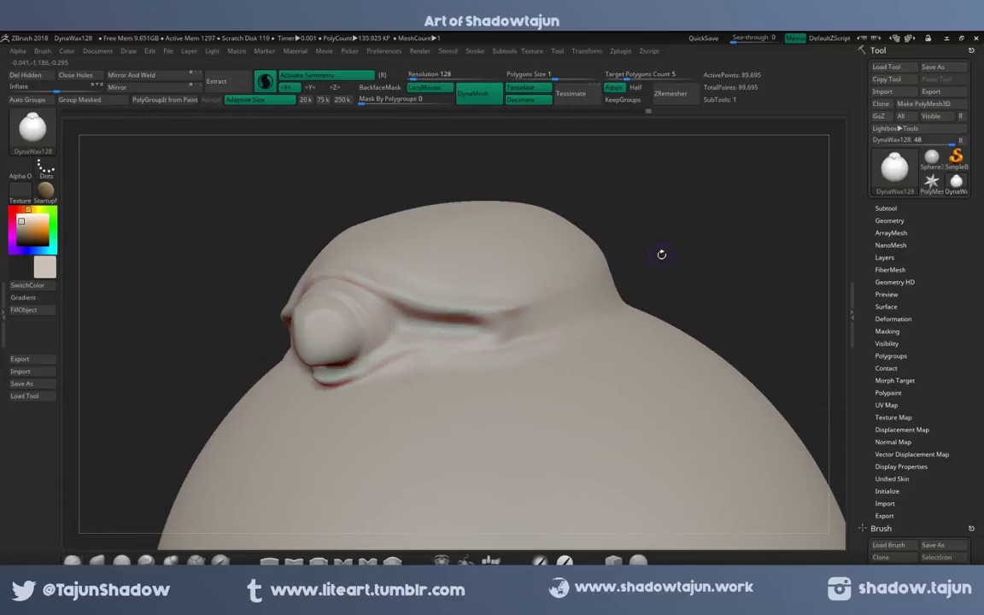
pyautogui.moveTo(661, 254); pyautogui.dragTo(376, 322)
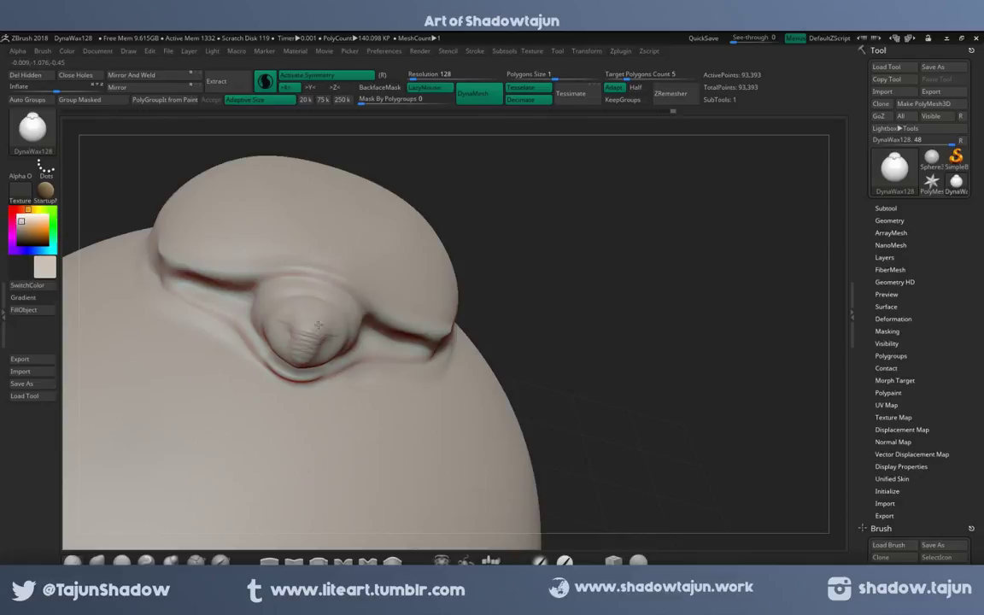
pyautogui.moveTo(649, 247); pyautogui.dragTo(573, 234)
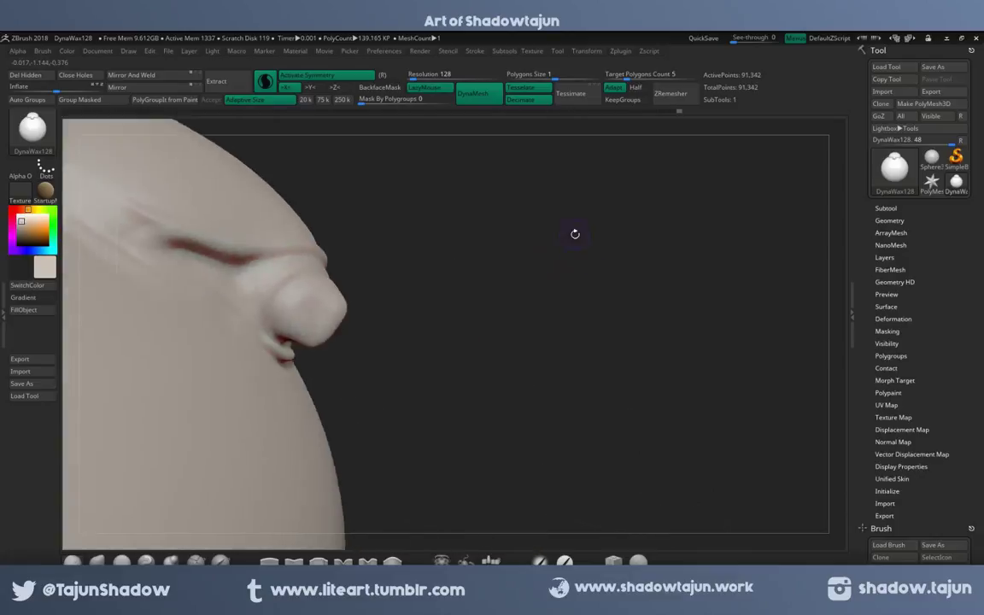
pyautogui.moveTo(316, 314); pyautogui.dragTo(520, 184)
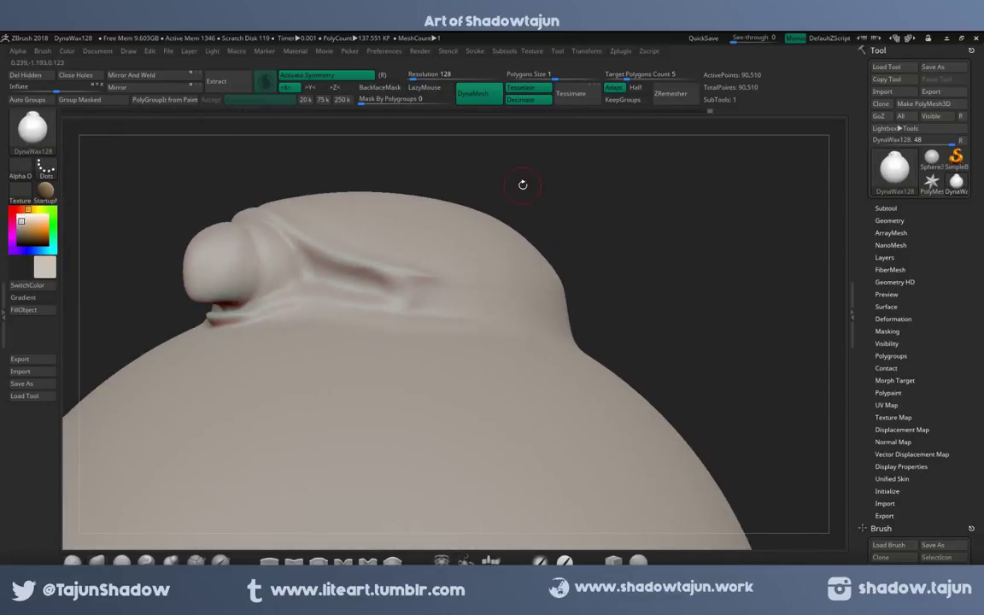
pyautogui.moveTo(402, 240)
pyautogui.mouseDown()
pyautogui.moveTo(322, 257)
pyautogui.moveTo(310, 275)
pyautogui.moveTo(527, 205)
pyautogui.moveTo(285, 285)
pyautogui.moveTo(580, 238)
pyautogui.moveTo(304, 285)
pyautogui.moveTo(256, 308)
pyautogui.moveTo(303, 332)
pyautogui.mouseUp()
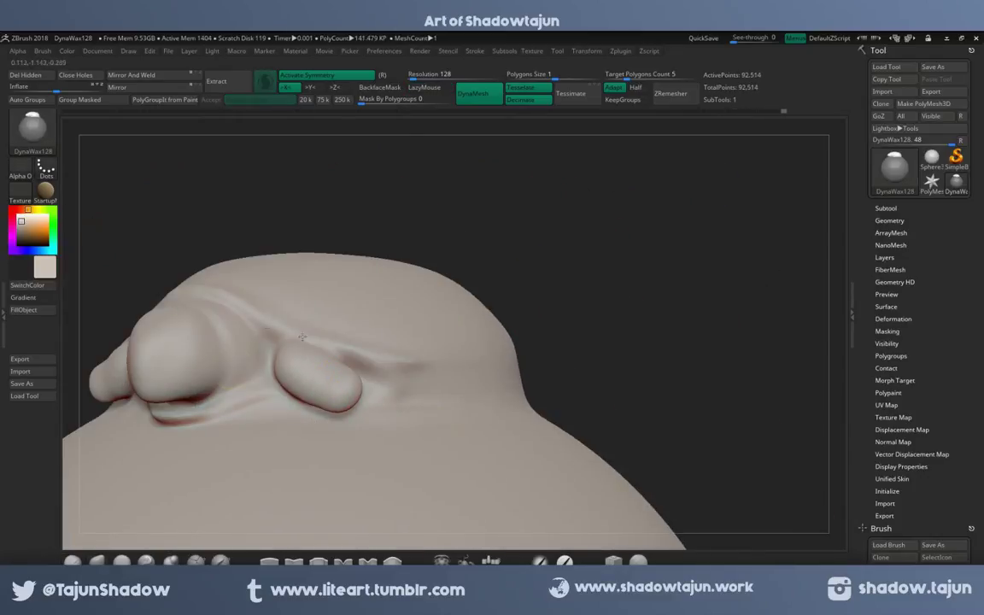
# - Deepen and extend the crease under the shell rim, adding rounded flipper bulges beneath it
pyautogui.moveTo(379, 392); pyautogui.dragTo(520, 388)
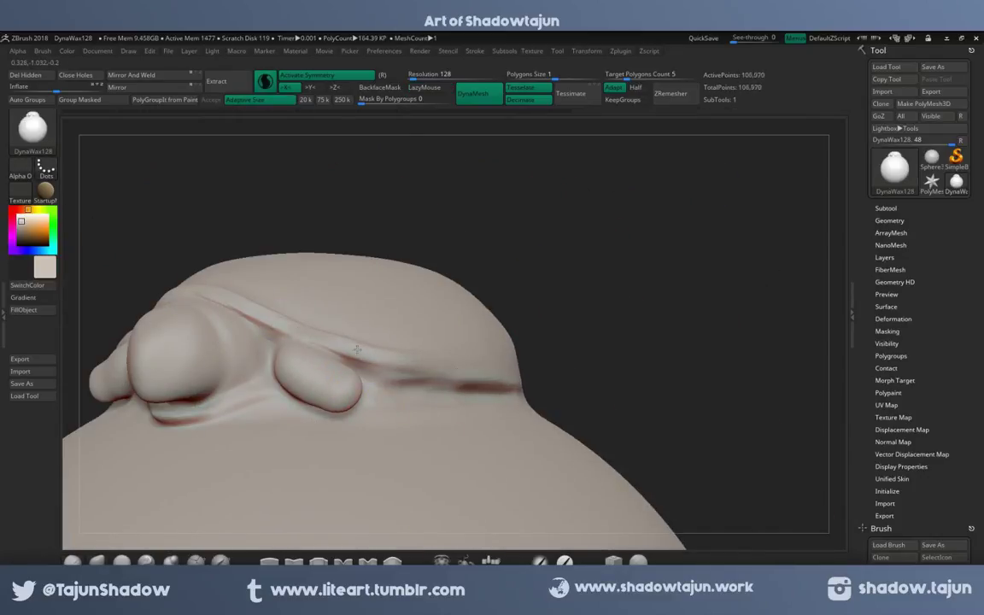
pyautogui.moveTo(357, 347)
pyautogui.mouseDown()
pyautogui.moveTo(325, 282)
pyautogui.moveTo(358, 338)
pyautogui.moveTo(521, 307)
pyautogui.mouseUp()
pyautogui.moveTo(598, 183); pyautogui.dragTo(634, 195)
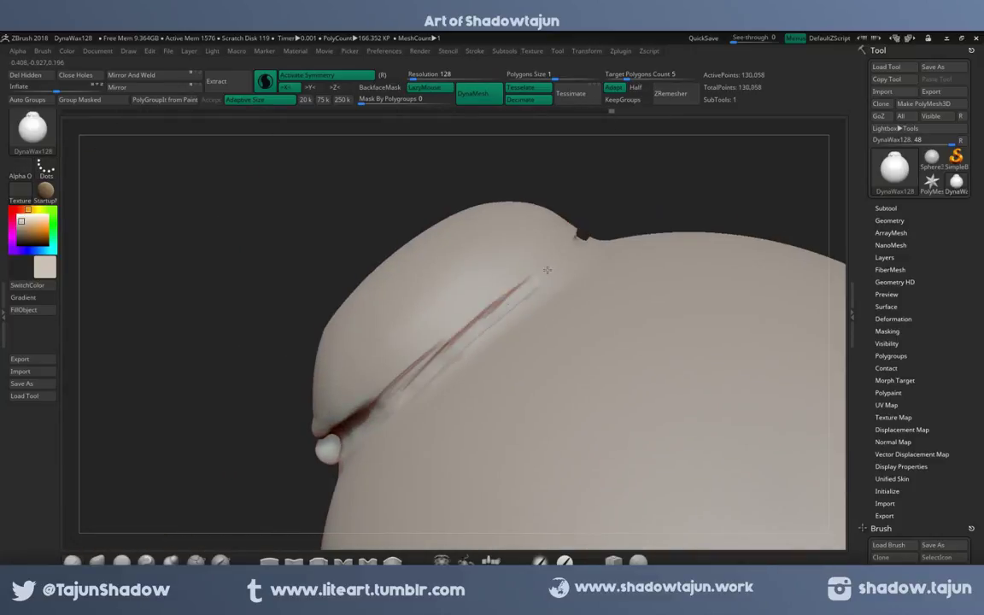
pyautogui.moveTo(547, 270)
pyautogui.keyDown('shift'); pyautogui.mouseDown()
pyautogui.moveTo(520, 268)
pyautogui.moveTo(512, 297)
pyautogui.mouseUp(); pyautogui.keyUp('shift')
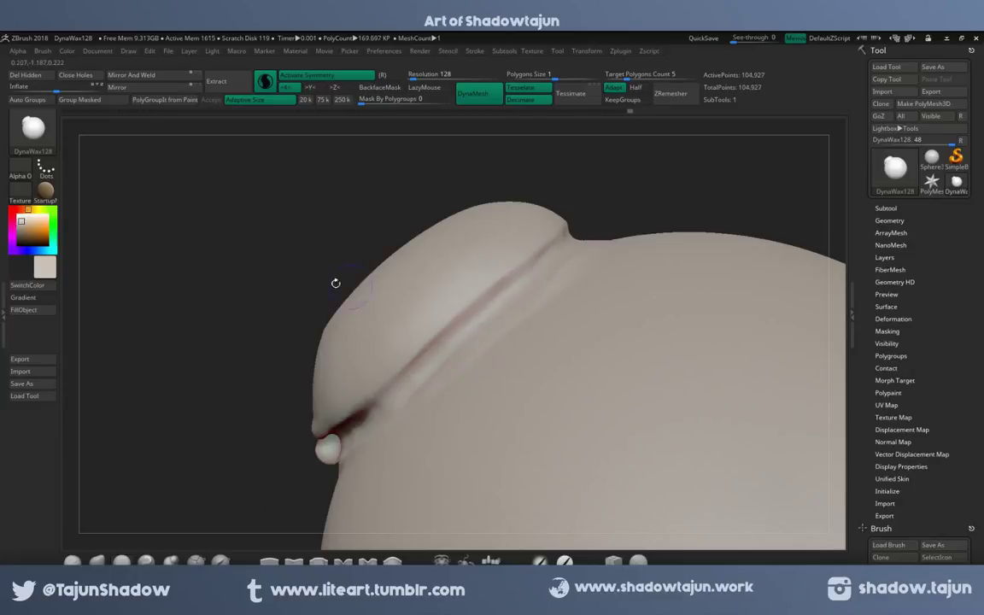
pyautogui.moveTo(336, 282)
pyautogui.mouseDown()
pyautogui.moveTo(541, 279)
pyautogui.moveTo(484, 344)
pyautogui.mouseUp()
pyautogui.moveTo(312, 479)
pyautogui.mouseDown()
pyautogui.moveTo(650, 204)
pyautogui.moveTo(576, 203)
pyautogui.moveTo(254, 346)
pyautogui.moveTo(239, 307)
pyautogui.moveTo(254, 277)
pyautogui.moveTo(384, 214)
pyautogui.moveTo(524, 164)
pyautogui.moveTo(464, 208)
pyautogui.moveTo(161, 369)
pyautogui.moveTo(327, 300)
pyautogui.moveTo(329, 362)
pyautogui.moveTo(213, 368)
pyautogui.moveTo(332, 257)
pyautogui.moveTo(274, 385)
pyautogui.moveTo(199, 308)
pyautogui.moveTo(534, 191)
pyautogui.moveTo(345, 404)
pyautogui.moveTo(600, 267)
pyautogui.moveTo(307, 345)
pyautogui.moveTo(439, 136)
pyautogui.moveTo(463, 309)
pyautogui.moveTo(415, 269)
pyautogui.moveTo(427, 256)
pyautogui.moveTo(395, 314)
pyautogui.moveTo(428, 330)
pyautogui.moveTo(450, 296)
pyautogui.moveTo(422, 307)
pyautogui.moveTo(481, 263)
pyautogui.moveTo(422, 269)
pyautogui.moveTo(390, 298)
pyautogui.mouseUp()
# - Add stroke detail on the shell top and deepen the crease beneath its front rim
pyautogui.moveTo(469, 258)
pyautogui.mouseDown()
pyautogui.moveTo(445, 282)
pyautogui.moveTo(460, 272)
pyautogui.moveTo(493, 284)
pyautogui.mouseUp()
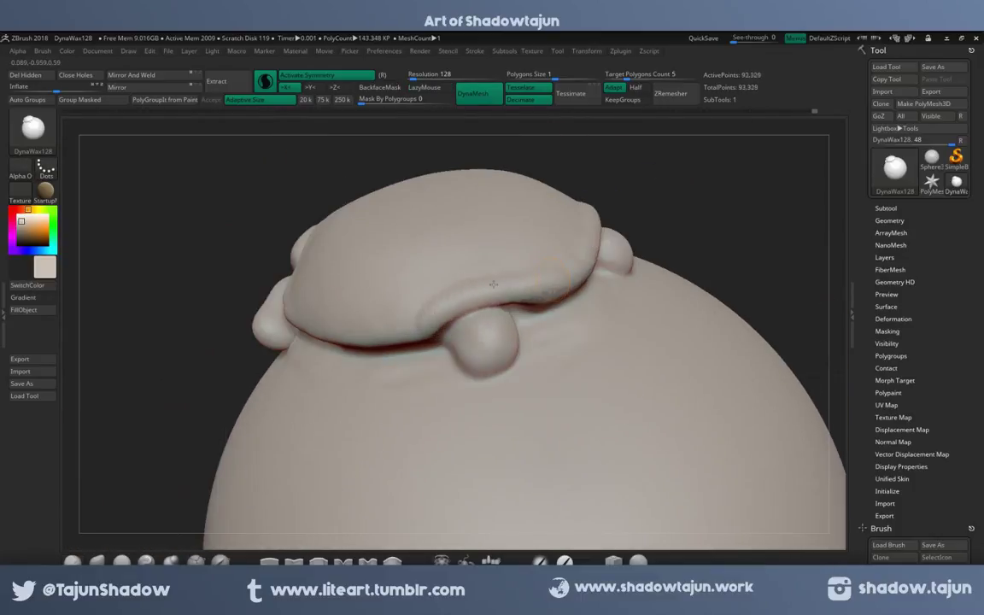
pyautogui.moveTo(354, 324)
pyautogui.mouseDown()
pyautogui.moveTo(681, 204)
pyautogui.moveTo(542, 219)
pyautogui.mouseUp()
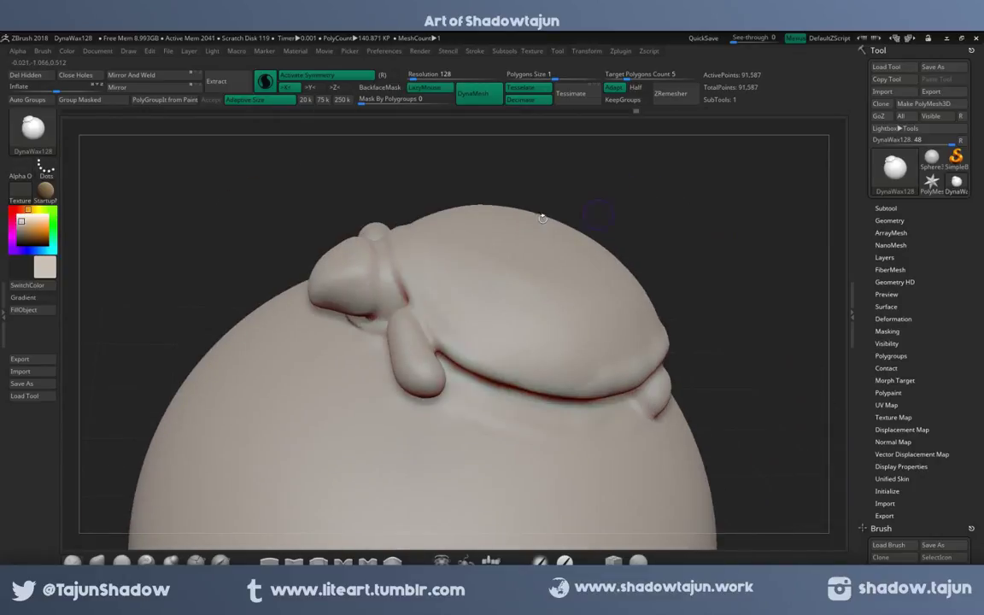
pyautogui.moveTo(465, 300); pyautogui.dragTo(417, 349)
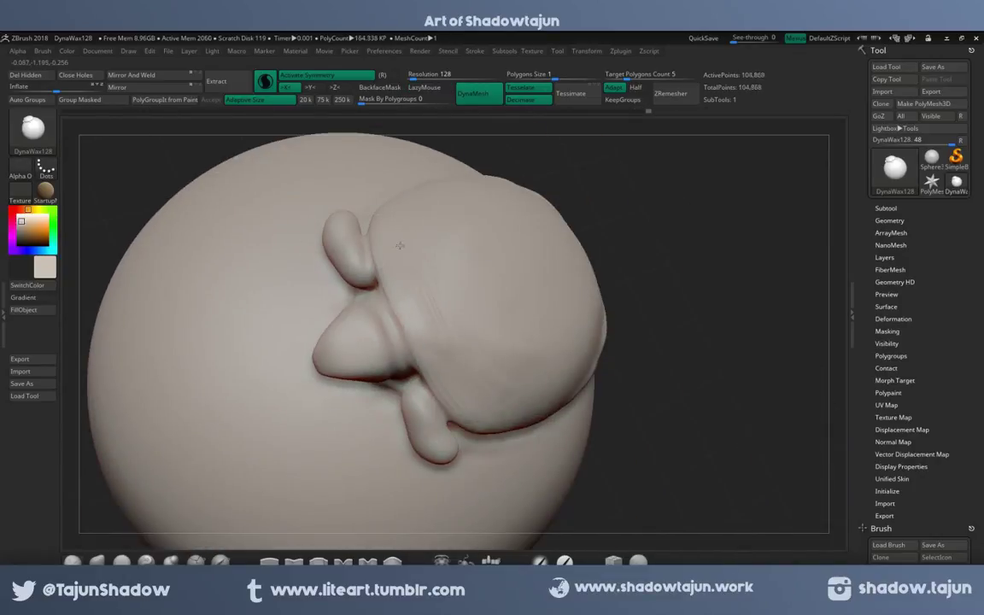
pyautogui.moveTo(399, 246)
pyautogui.mouseDown()
pyautogui.moveTo(538, 338)
pyautogui.moveTo(322, 515)
pyautogui.mouseUp()
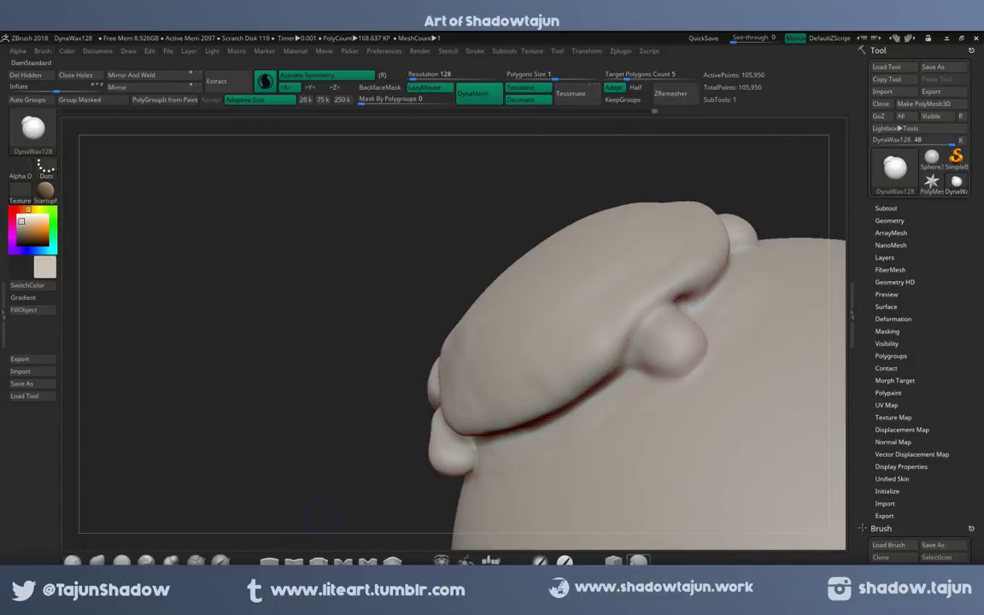
pyautogui.moveTo(598, 291); pyautogui.dragTo(529, 341)
pyautogui.moveTo(450, 248)
pyautogui.mouseDown()
pyautogui.moveTo(278, 402)
pyautogui.moveTo(655, 167)
pyautogui.moveTo(308, 351)
pyautogui.moveTo(222, 342)
pyautogui.moveTo(390, 362)
pyautogui.moveTo(732, 231)
pyautogui.moveTo(574, 245)
pyautogui.moveTo(694, 176)
pyautogui.moveTo(611, 204)
pyautogui.mouseUp()
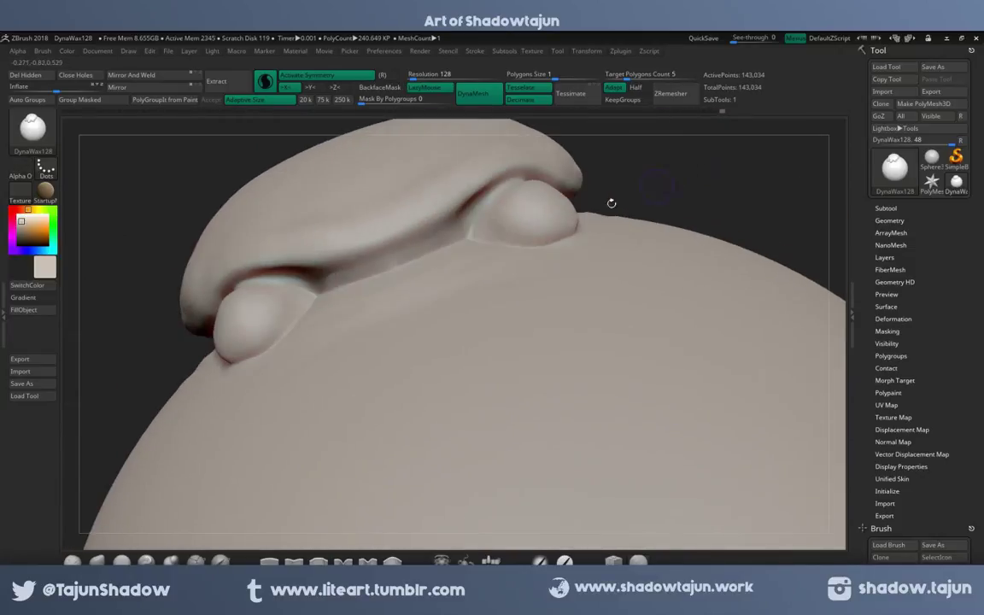
pyautogui.moveTo(298, 265); pyautogui.dragTo(465, 243)
pyautogui.moveTo(465, 244)
pyautogui.mouseDown()
pyautogui.moveTo(315, 304)
pyautogui.moveTo(738, 156)
pyautogui.moveTo(385, 252)
pyautogui.mouseUp()
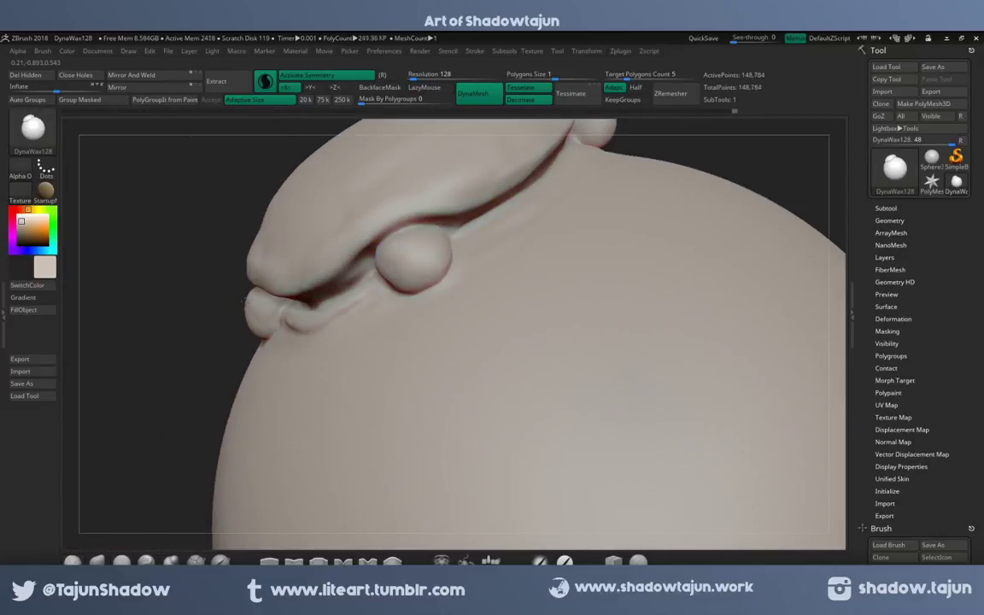
# - Refine the shell's lower edge and enlarge the rounded snout under the front rim
pyautogui.moveTo(243, 301)
pyautogui.mouseDown()
pyautogui.moveTo(444, 256)
pyautogui.moveTo(342, 274)
pyautogui.moveTo(410, 312)
pyautogui.mouseUp()
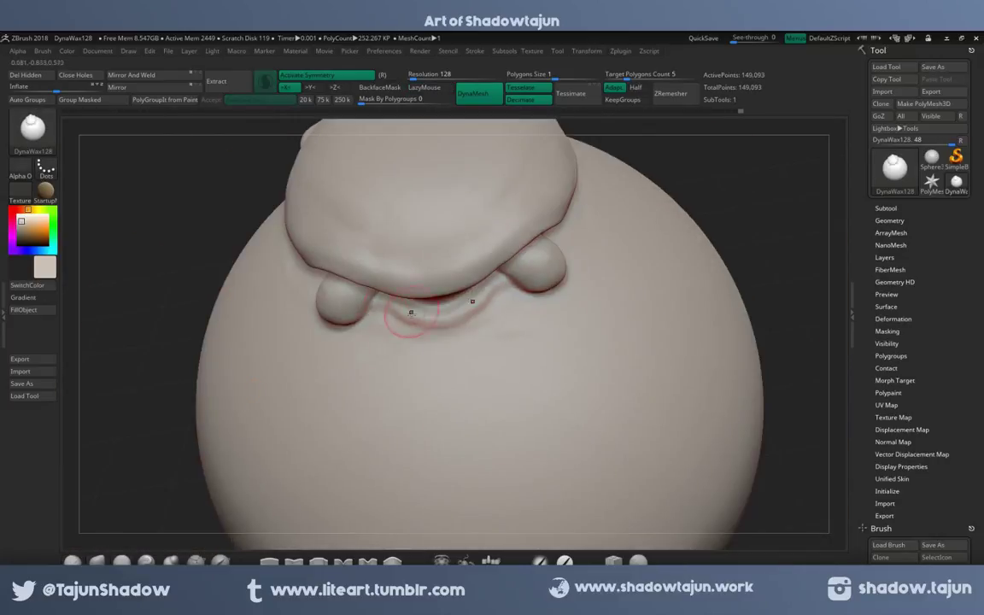
pyautogui.moveTo(461, 256)
pyautogui.mouseDown()
pyautogui.moveTo(518, 246)
pyautogui.moveTo(553, 376)
pyautogui.moveTo(479, 346)
pyautogui.moveTo(632, 273)
pyautogui.mouseUp()
pyautogui.moveTo(751, 478)
pyautogui.mouseDown()
pyautogui.moveTo(513, 256)
pyautogui.moveTo(132, 530)
pyautogui.mouseUp()
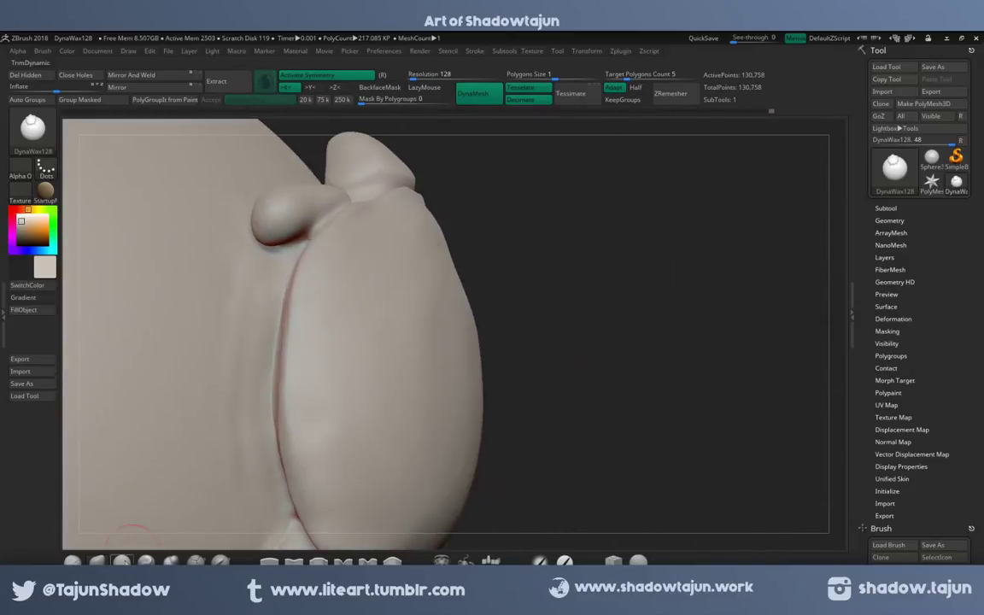
pyautogui.moveTo(286, 218); pyautogui.dragTo(308, 295)
pyautogui.moveTo(312, 424)
pyautogui.mouseDown()
pyautogui.moveTo(340, 462)
pyautogui.moveTo(512, 384)
pyautogui.moveTo(386, 259)
pyautogui.moveTo(248, 473)
pyautogui.moveTo(408, 339)
pyautogui.moveTo(368, 282)
pyautogui.moveTo(444, 256)
pyautogui.mouseUp()
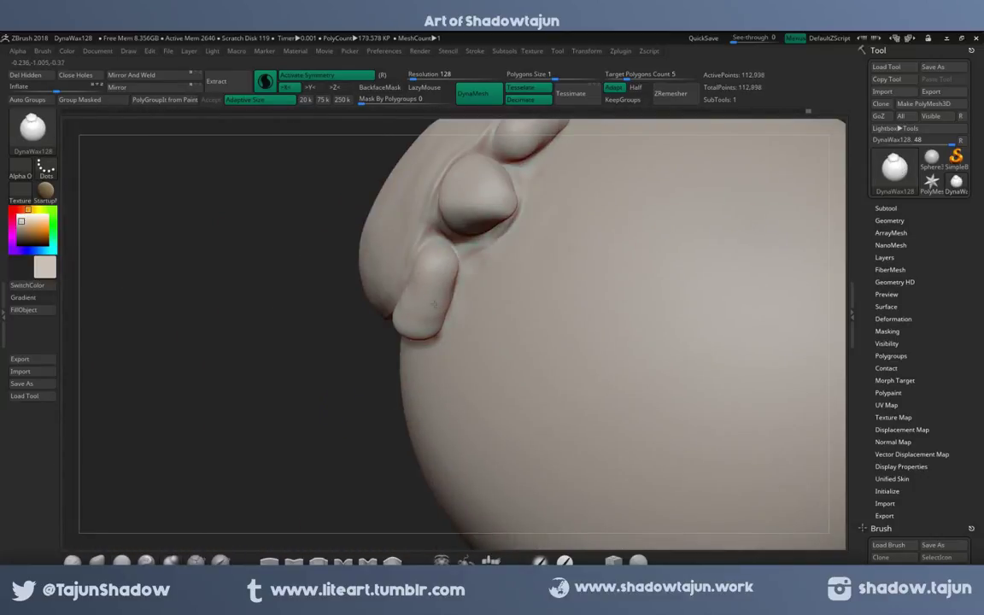
pyautogui.moveTo(434, 304); pyautogui.dragTo(396, 362)
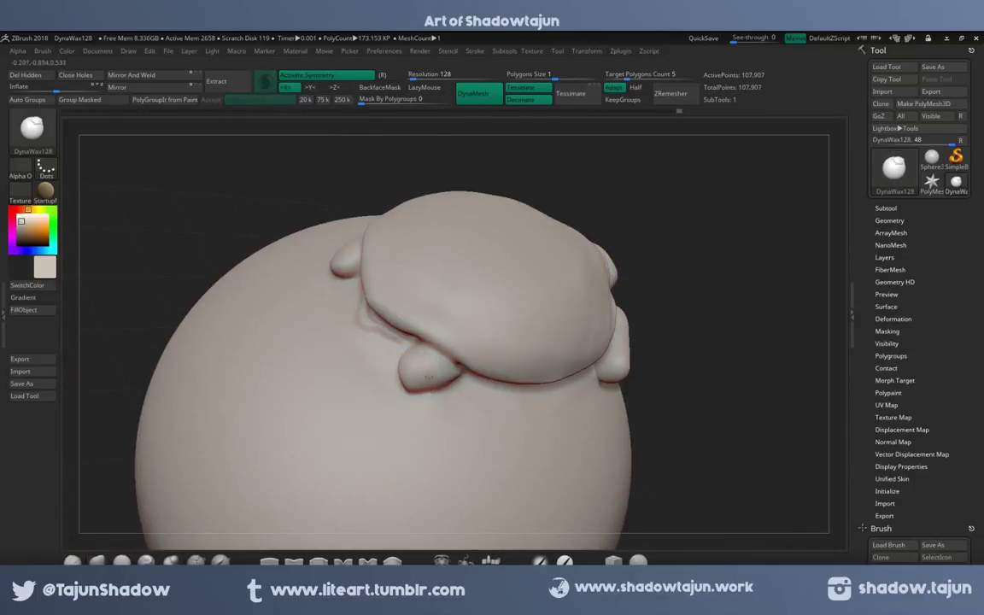
pyautogui.moveTo(656, 186)
pyautogui.mouseDown()
pyautogui.moveTo(512, 256)
pyautogui.moveTo(407, 253)
pyautogui.moveTo(444, 325)
pyautogui.moveTo(471, 346)
pyautogui.mouseUp()
pyautogui.moveTo(375, 552)
pyautogui.mouseDown()
pyautogui.moveTo(503, 342)
pyautogui.moveTo(444, 325)
pyautogui.moveTo(461, 312)
pyautogui.moveTo(391, 317)
pyautogui.moveTo(465, 301)
pyautogui.mouseUp()
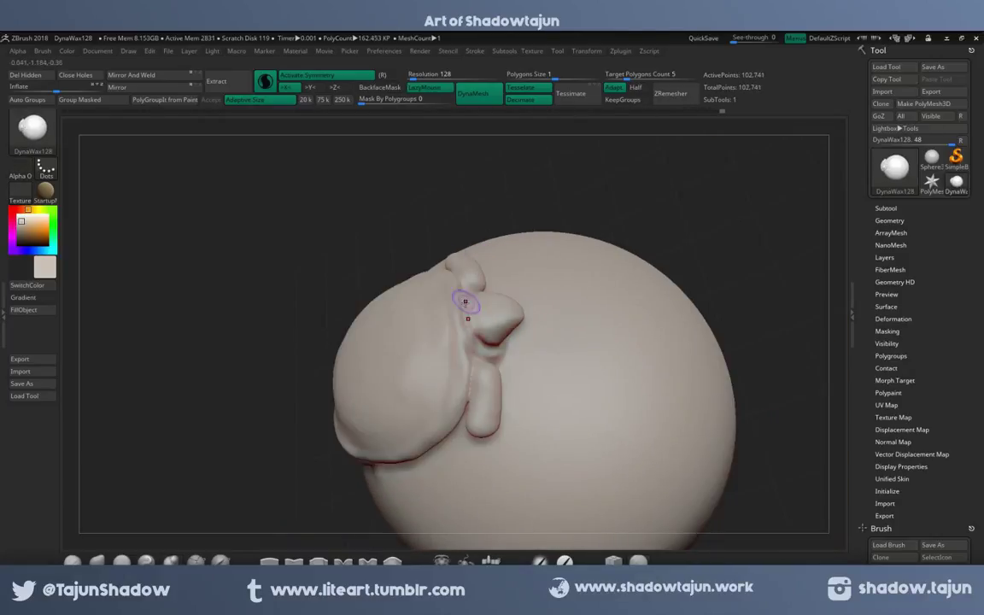
# - Carve hexagonal scute plates into the shell top with Dam Standard and Inflate
pyautogui.moveTo(421, 348)
pyautogui.mouseDown()
pyautogui.moveTo(595, 224)
pyautogui.moveTo(440, 330)
pyautogui.moveTo(543, 258)
pyautogui.moveTo(374, 247)
pyautogui.mouseUp()
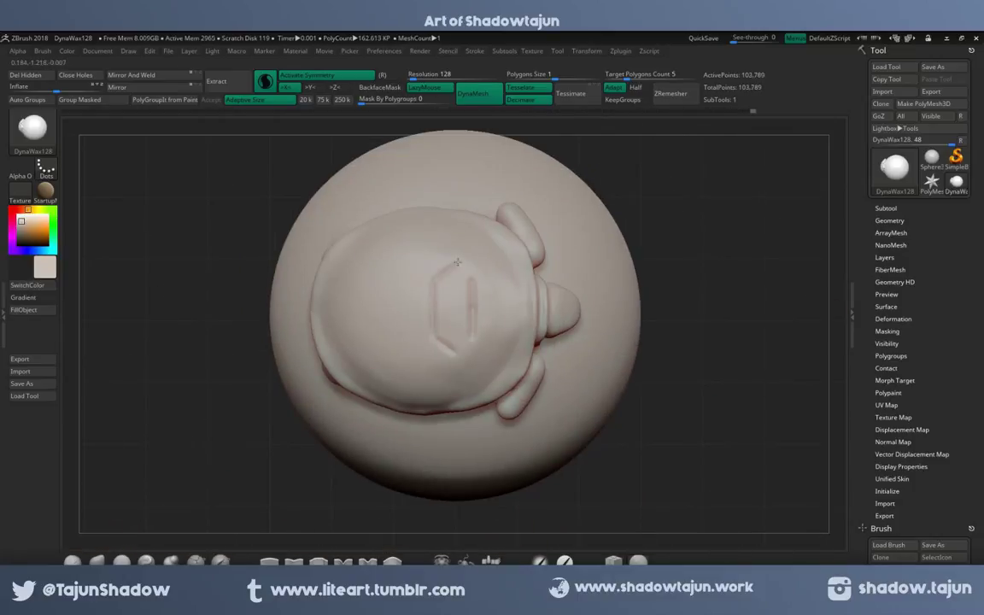
pyautogui.moveTo(336, 332)
pyautogui.mouseDown()
pyautogui.moveTo(295, 290)
pyautogui.moveTo(311, 314)
pyautogui.moveTo(310, 274)
pyautogui.moveTo(385, 429)
pyautogui.moveTo(362, 344)
pyautogui.mouseUp()
pyautogui.moveTo(450, 365)
pyautogui.mouseDown()
pyautogui.moveTo(427, 273)
pyautogui.moveTo(461, 248)
pyautogui.moveTo(451, 407)
pyautogui.moveTo(509, 221)
pyautogui.moveTo(468, 396)
pyautogui.moveTo(689, 226)
pyautogui.mouseUp()
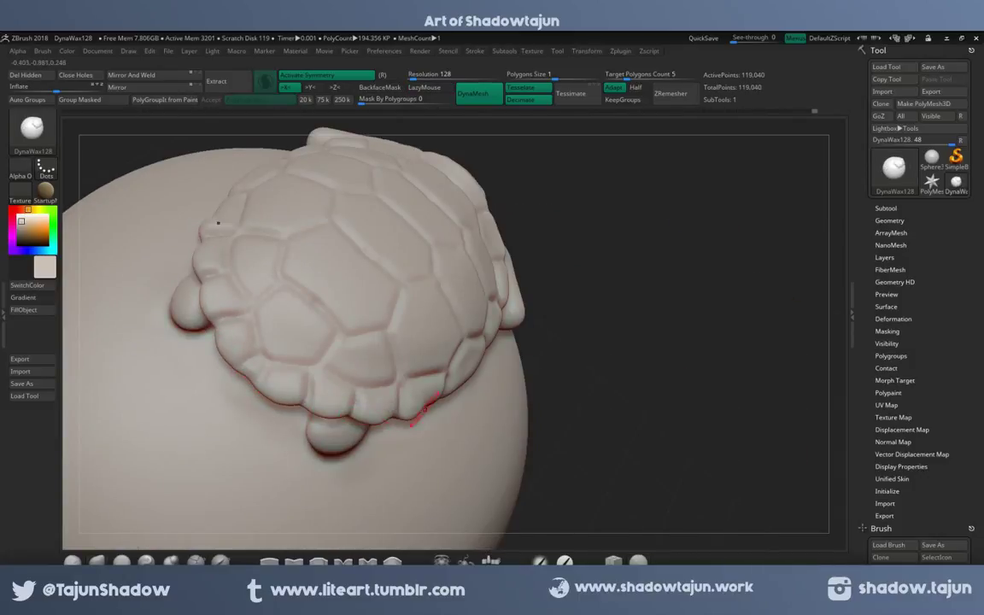
pyautogui.moveTo(598, 384); pyautogui.dragTo(530, 376)
pyautogui.moveTo(732, 182)
pyautogui.mouseDown()
pyautogui.moveTo(598, 256)
pyautogui.moveTo(374, 321)
pyautogui.moveTo(390, 218)
pyautogui.mouseUp()
pyautogui.moveTo(459, 177); pyautogui.dragTo(491, 184, button='right')
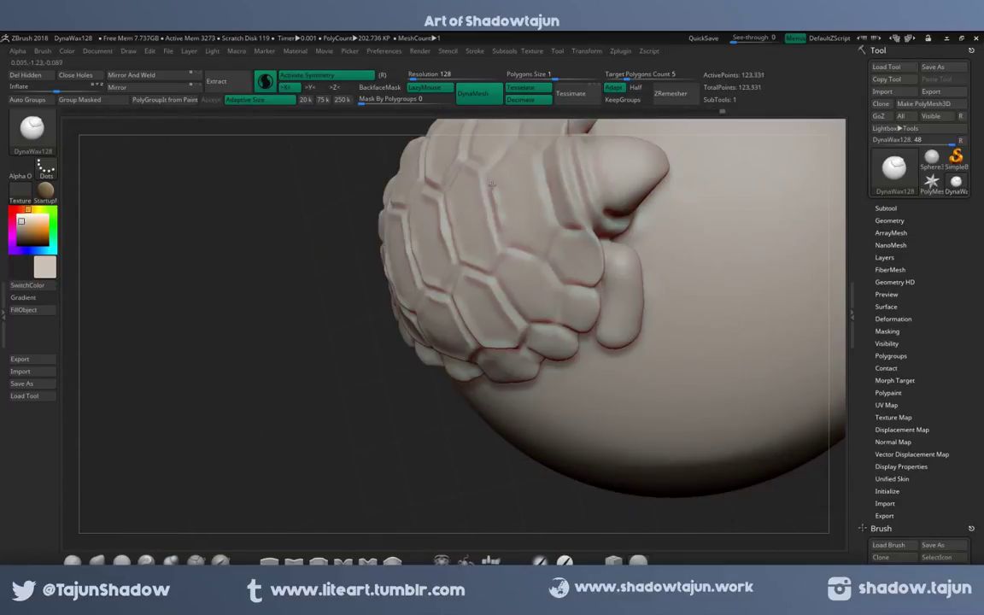
pyautogui.moveTo(534, 226); pyautogui.dragTo(507, 258, button='right')
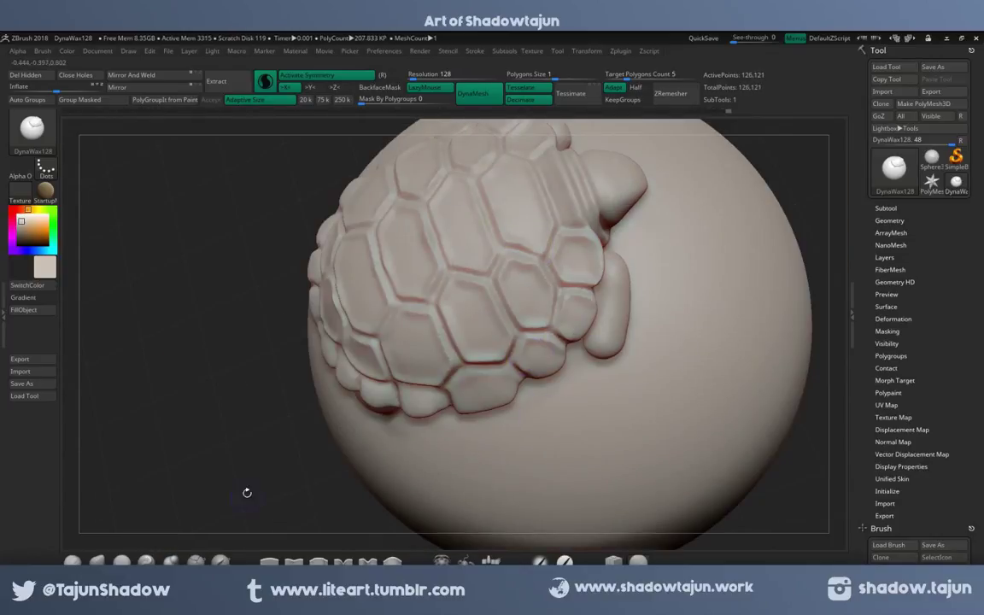
# - Smooth the shell plates slightly and inspect the legs beneath the shell
pyautogui.moveTo(246, 493); pyautogui.dragTo(463, 282)
pyautogui.moveTo(351, 299); pyautogui.dragTo(432, 166, button='right')
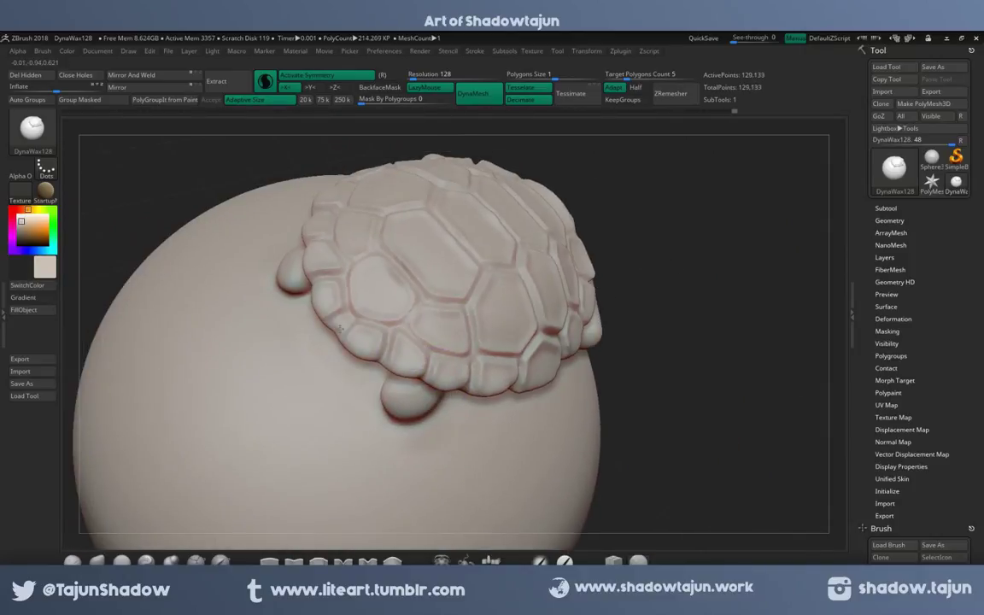
pyautogui.moveTo(604, 231); pyautogui.dragTo(665, 251, button='right')
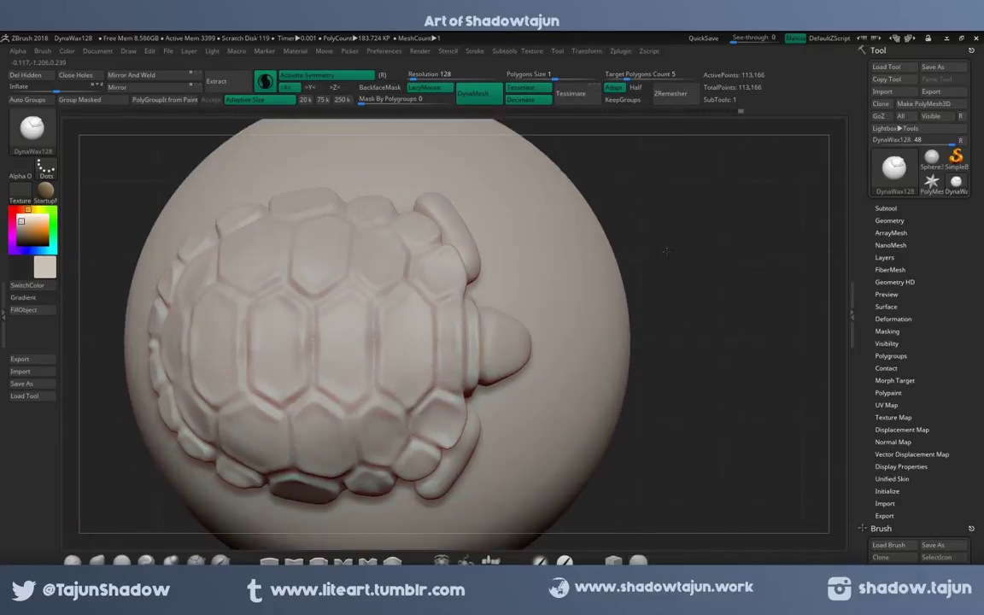
pyautogui.keyDown('ctrl'); pyautogui.moveTo(666, 251); pyautogui.dragTo(668, 257); pyautogui.keyUp('ctrl')
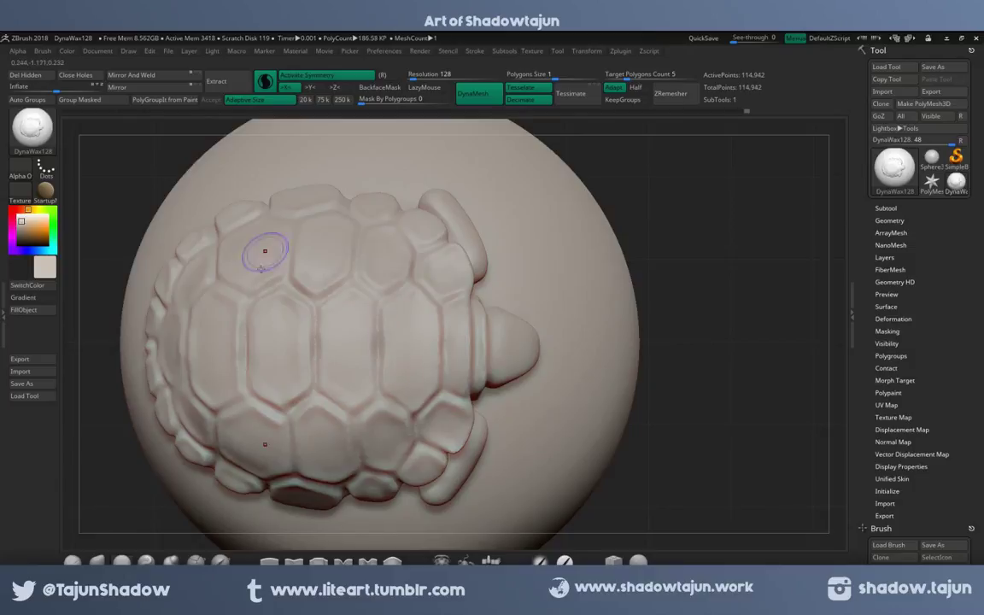
pyautogui.moveTo(233, 316); pyautogui.dragTo(333, 437, button='right')
pyautogui.moveTo(384, 388); pyautogui.dragTo(527, 264, button='right')
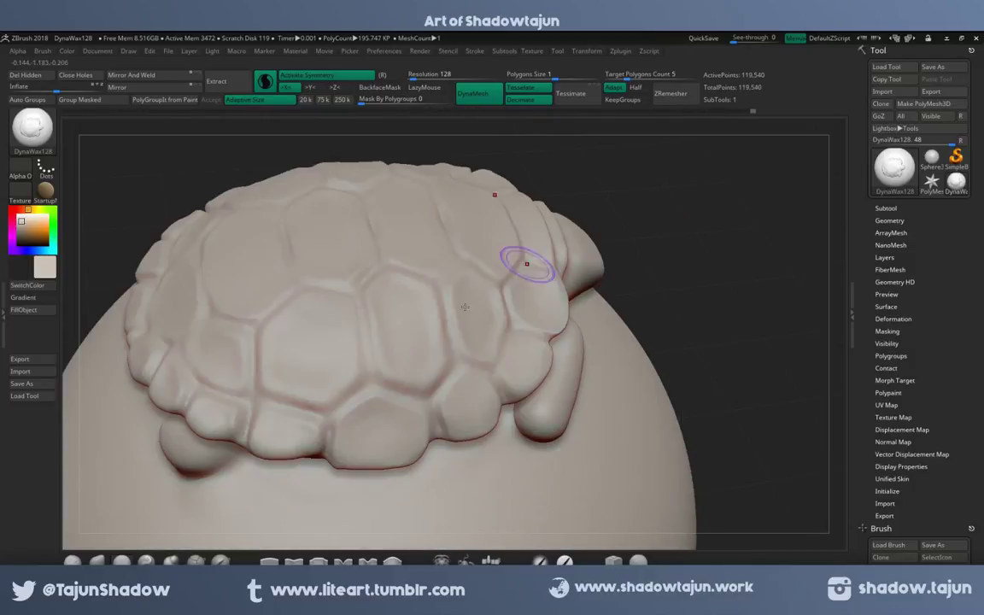
pyautogui.moveTo(170, 378)
pyautogui.mouseDown(button='right')
pyautogui.moveTo(281, 311)
pyautogui.moveTo(584, 191)
pyautogui.moveTo(619, 205)
pyautogui.mouseUp(button='right')
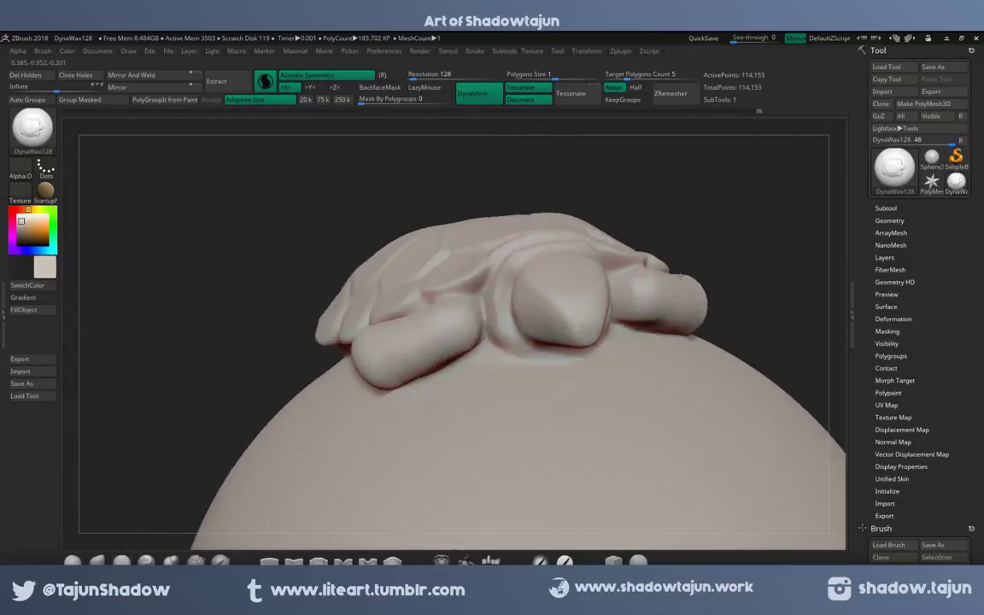
# - Insert symmetric sphere eyeballs on the head with InsertMesh and mask them off
pyautogui.press('b')
pyautogui.moveTo(546, 307); pyautogui.dragTo(559, 303)
pyautogui.press('w')
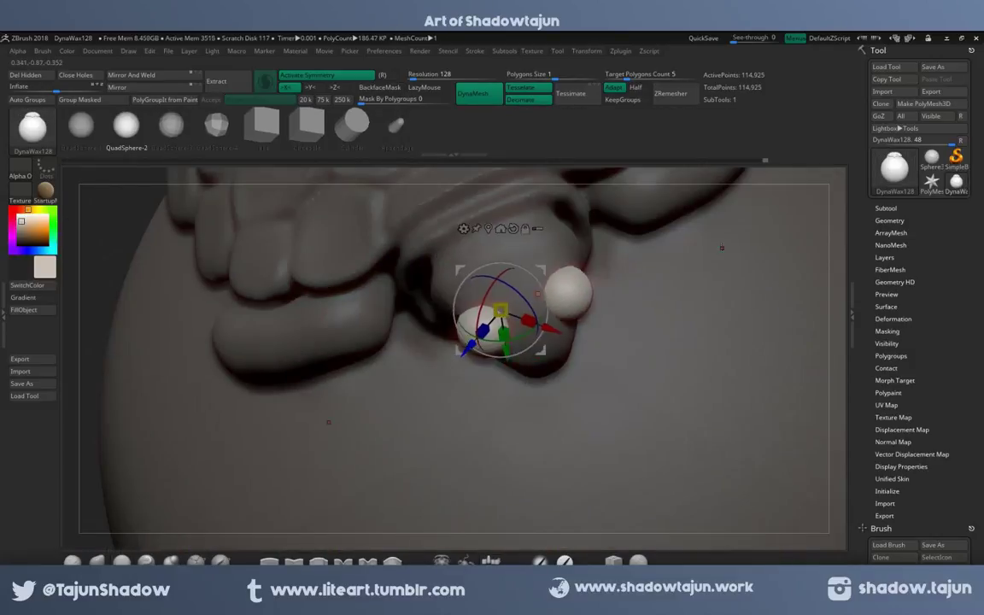
pyautogui.keyDown('ctrl'); pyautogui.click(633, 271); pyautogui.keyUp('ctrl')
pyautogui.moveTo(633, 271)
pyautogui.mouseDown(button='right')
pyautogui.moveTo(387, 295)
pyautogui.moveTo(389, 315)
pyautogui.moveTo(497, 373)
pyautogui.mouseUp(button='right')
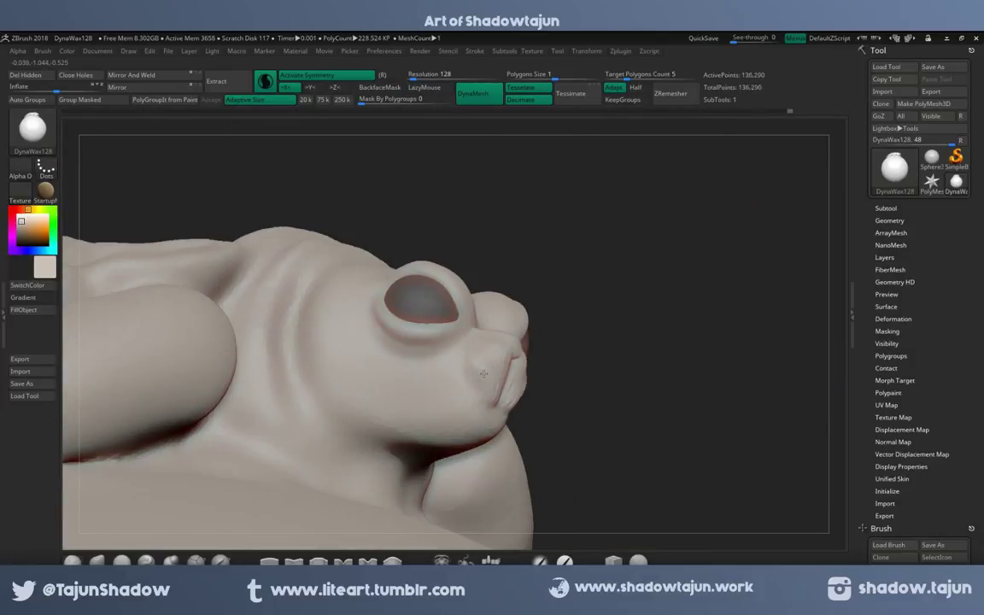
# - Sculpt a recessed eye socket under a heavy brow and carve the mouth line along the snout
pyautogui.keyDown('shift'); pyautogui.moveTo(484, 373); pyautogui.dragTo(493, 360); pyautogui.keyUp('shift')
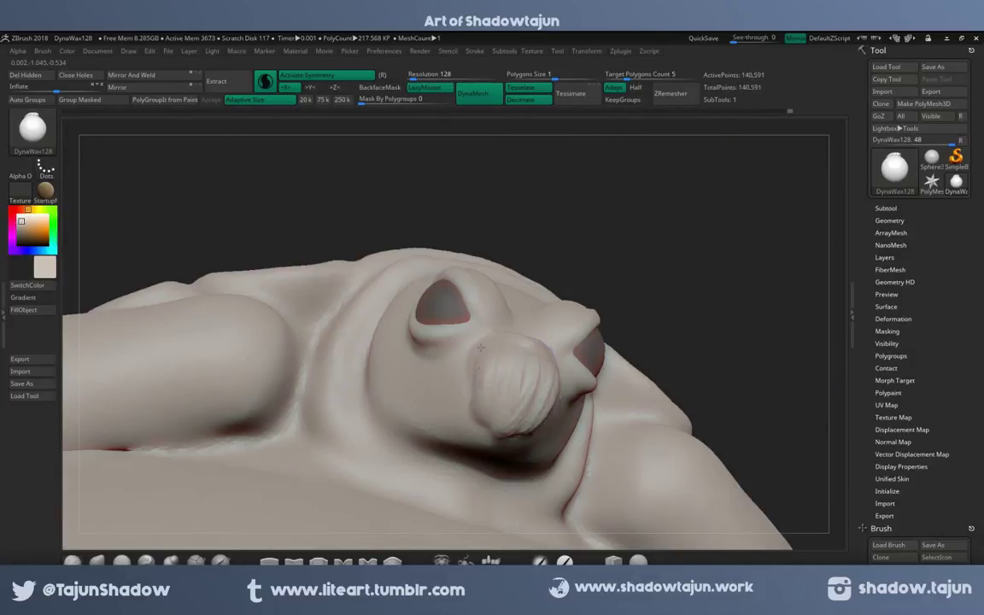
pyautogui.moveTo(512, 376)
pyautogui.mouseDown(button='right')
pyautogui.moveTo(485, 315)
pyautogui.moveTo(495, 327)
pyautogui.moveTo(482, 273)
pyautogui.moveTo(569, 256)
pyautogui.mouseUp(button='right')
pyautogui.moveTo(351, 328)
pyautogui.mouseDown(button='right')
pyautogui.moveTo(460, 347)
pyautogui.moveTo(490, 418)
pyautogui.mouseUp(button='right')
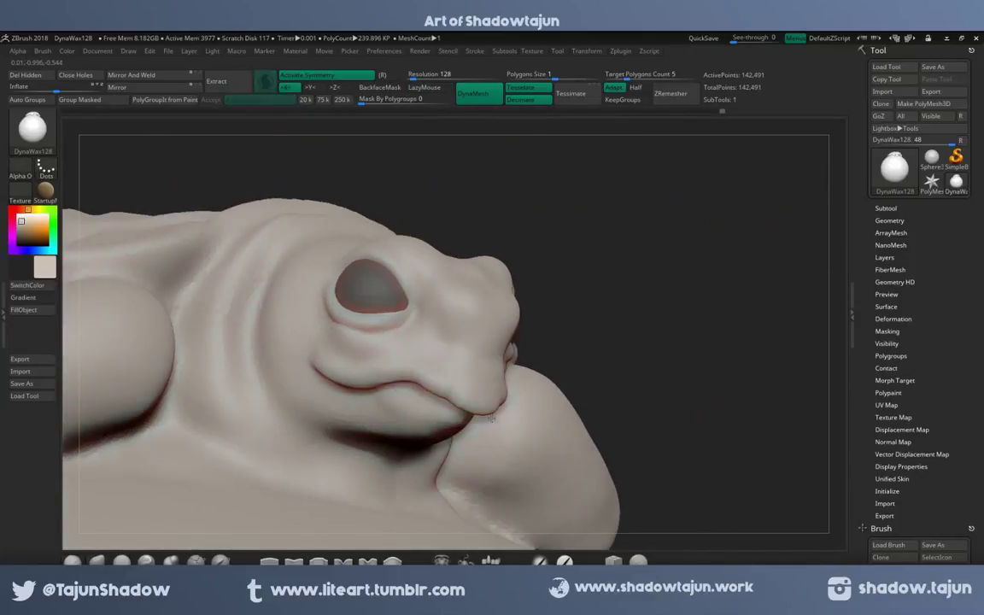
pyautogui.moveTo(444, 380); pyautogui.dragTo(410, 401, button='right')
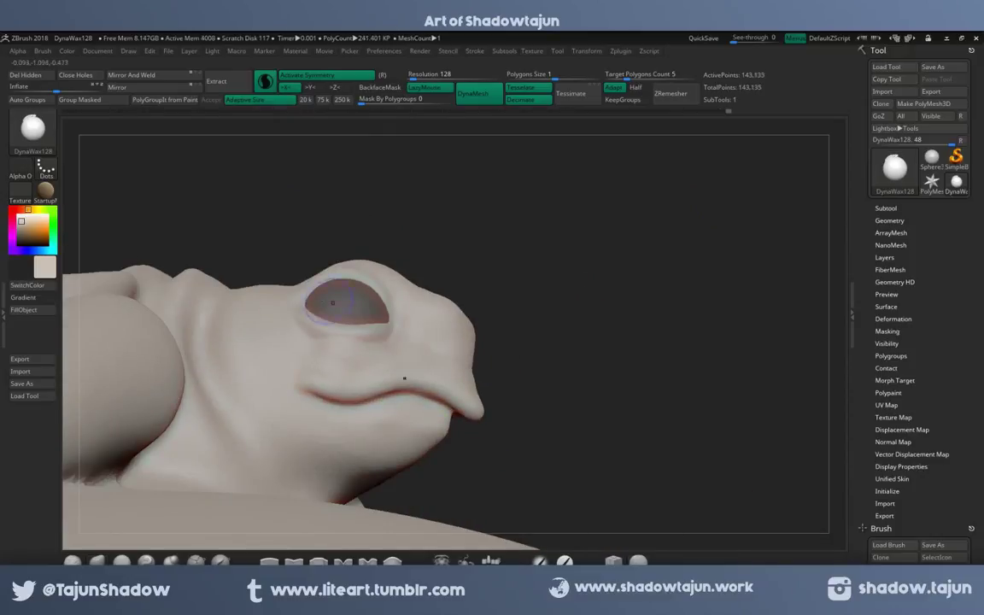
pyautogui.moveTo(333, 302); pyautogui.dragTo(516, 240, button='right')
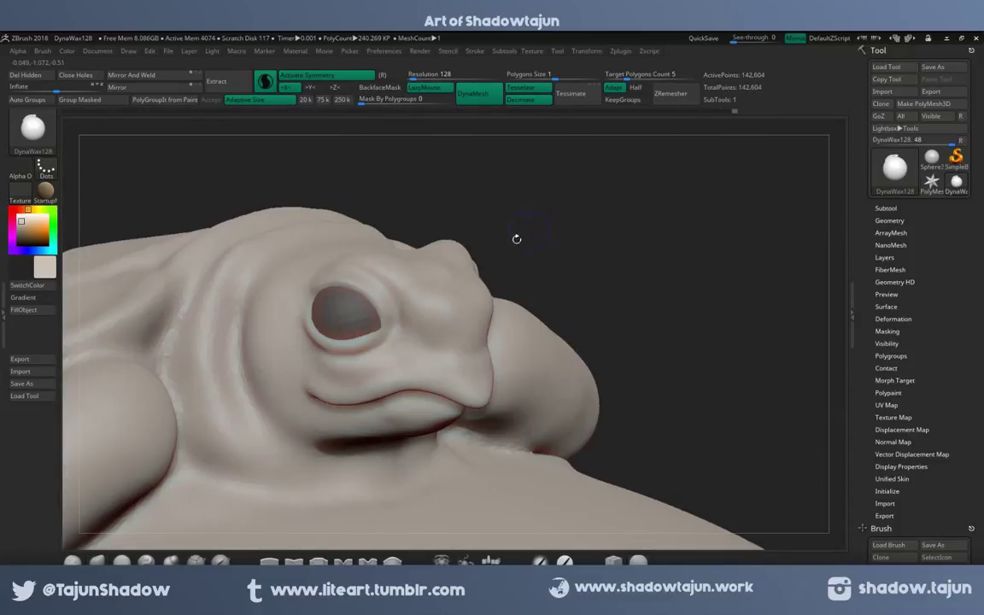
pyautogui.moveTo(402, 336)
pyautogui.mouseDown(button='right')
pyautogui.moveTo(519, 185)
pyautogui.moveTo(338, 279)
pyautogui.moveTo(448, 274)
pyautogui.moveTo(335, 345)
pyautogui.moveTo(432, 352)
pyautogui.moveTo(452, 316)
pyautogui.moveTo(482, 346)
pyautogui.mouseUp(button='right')
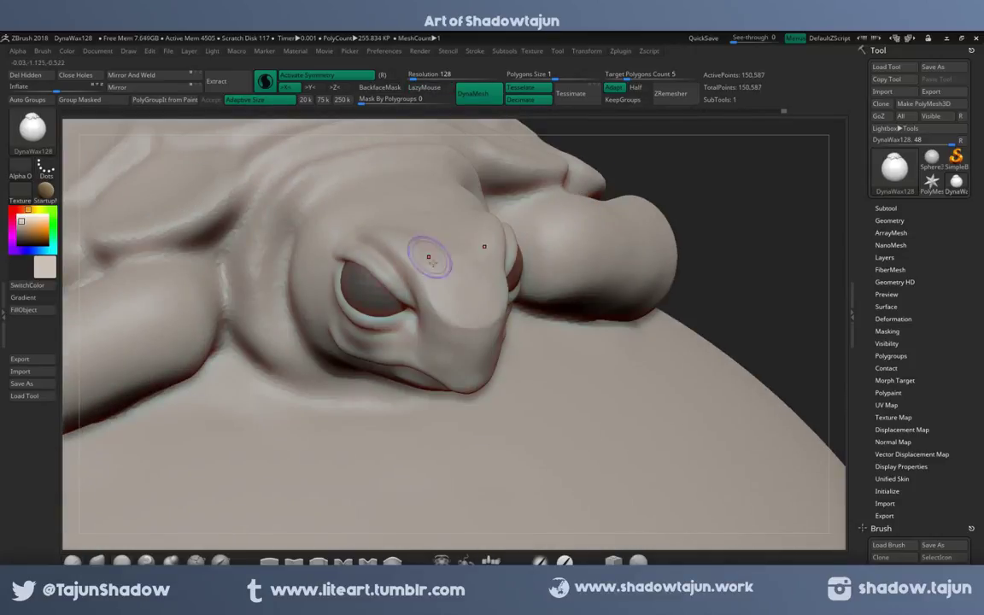
# - Shape eyelids around the eyeball, then mask the body leaving only a neck band free
pyautogui.moveTo(686, 188); pyautogui.dragTo(430, 313)
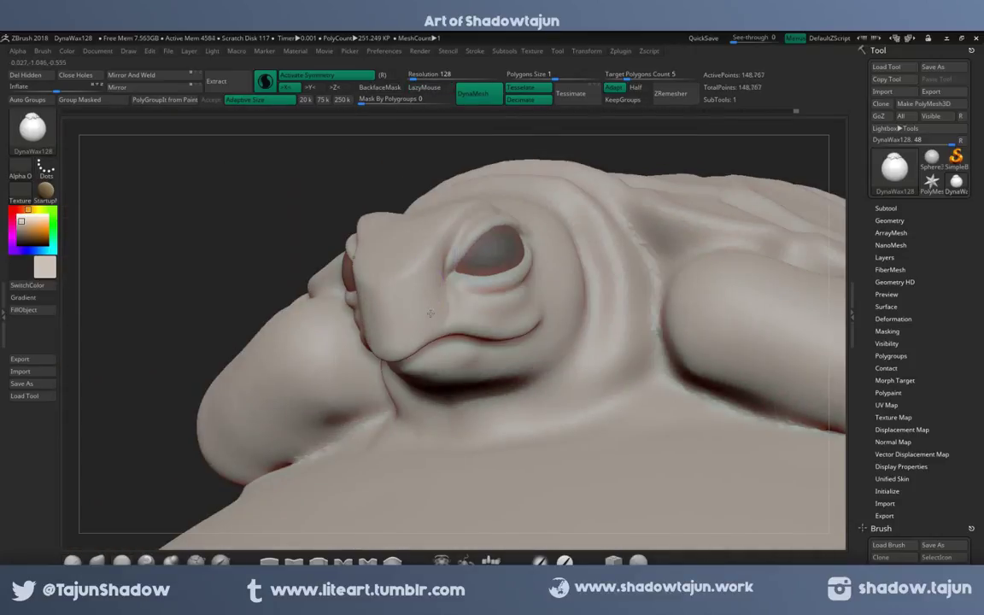
pyautogui.moveTo(433, 267); pyautogui.dragTo(122, 538)
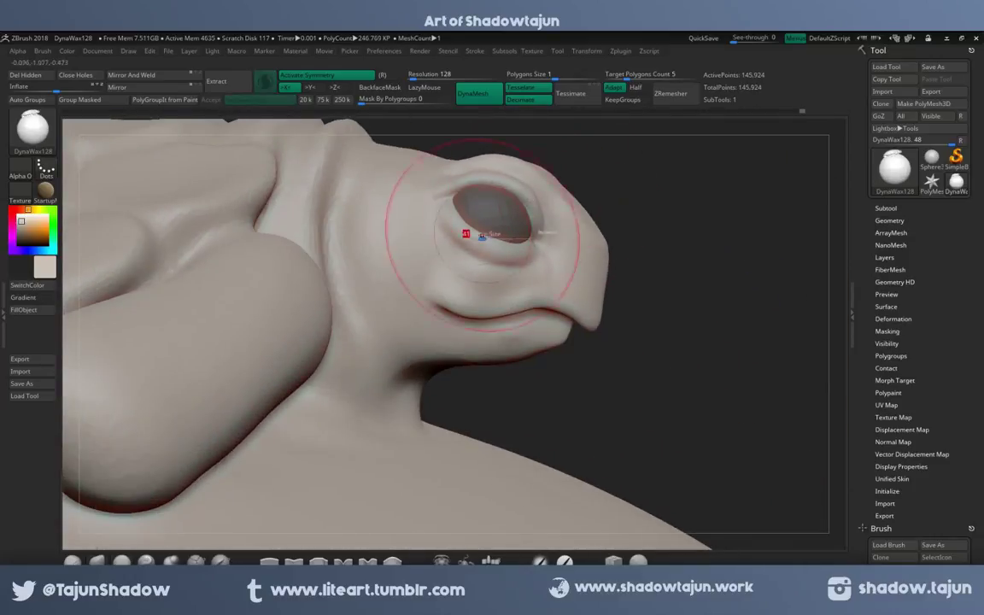
pyautogui.moveTo(483, 236)
pyautogui.mouseDown()
pyautogui.moveTo(551, 189)
pyautogui.moveTo(589, 283)
pyautogui.moveTo(437, 300)
pyautogui.moveTo(396, 329)
pyautogui.moveTo(685, 266)
pyautogui.moveTo(404, 272)
pyautogui.moveTo(478, 213)
pyautogui.moveTo(432, 312)
pyautogui.moveTo(441, 210)
pyautogui.moveTo(410, 256)
pyautogui.mouseUp()
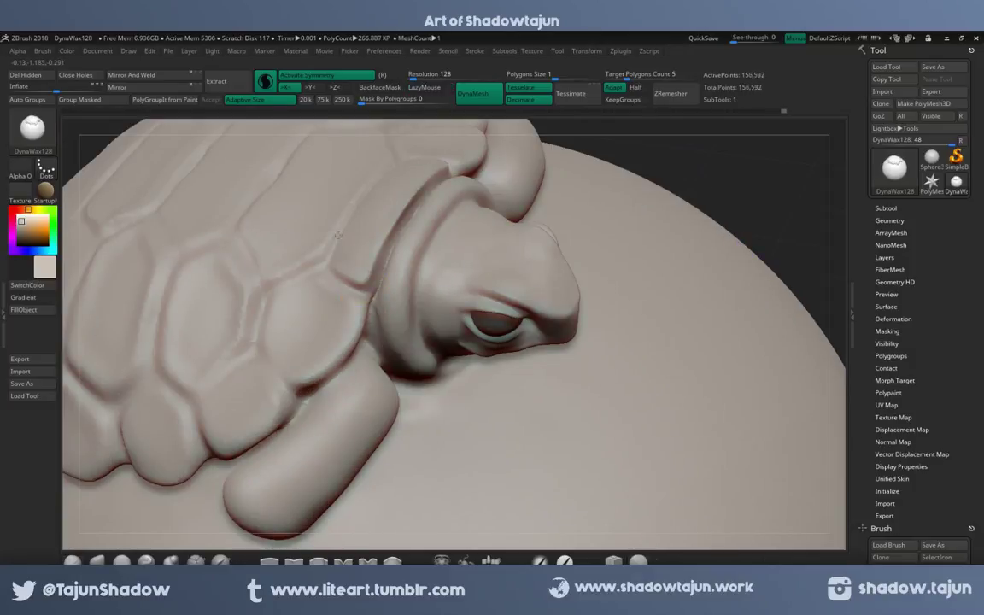
pyautogui.moveTo(513, 256)
pyautogui.mouseDown()
pyautogui.moveTo(549, 293)
pyautogui.moveTo(423, 432)
pyautogui.moveTo(676, 159)
pyautogui.moveTo(512, 341)
pyautogui.mouseUp()
pyautogui.press('f')
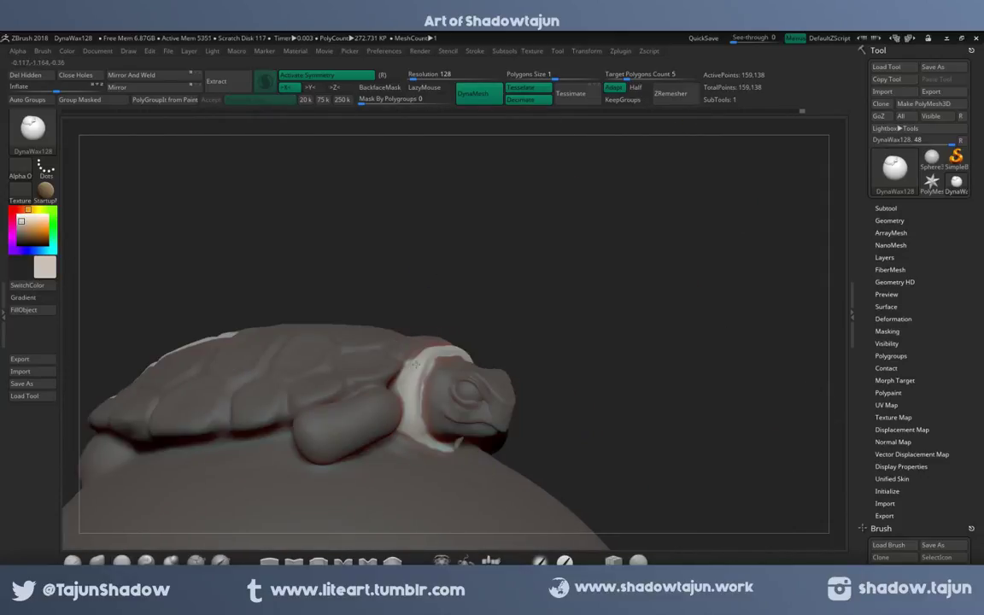
# - Build volume into the head and face with DynaWax and sculpt along the neck
pyautogui.moveTo(355, 461)
pyautogui.mouseDown()
pyautogui.moveTo(454, 164)
pyautogui.moveTo(397, 228)
pyautogui.mouseUp()
pyautogui.moveTo(716, 278); pyautogui.dragTo(577, 149)
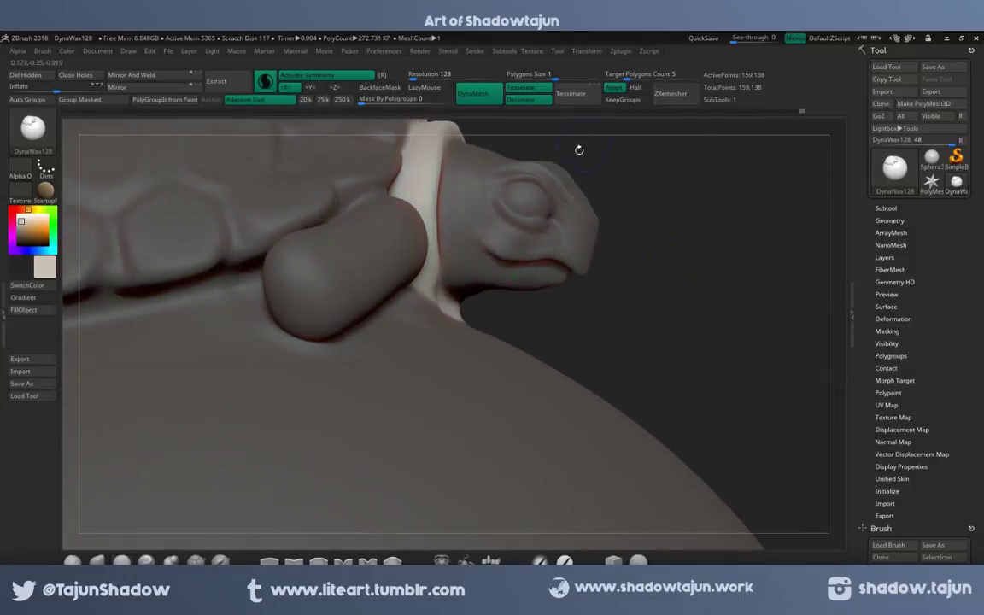
pyautogui.press('w')
pyautogui.press('q')
pyautogui.moveTo(683, 256); pyautogui.dragTo(547, 256)
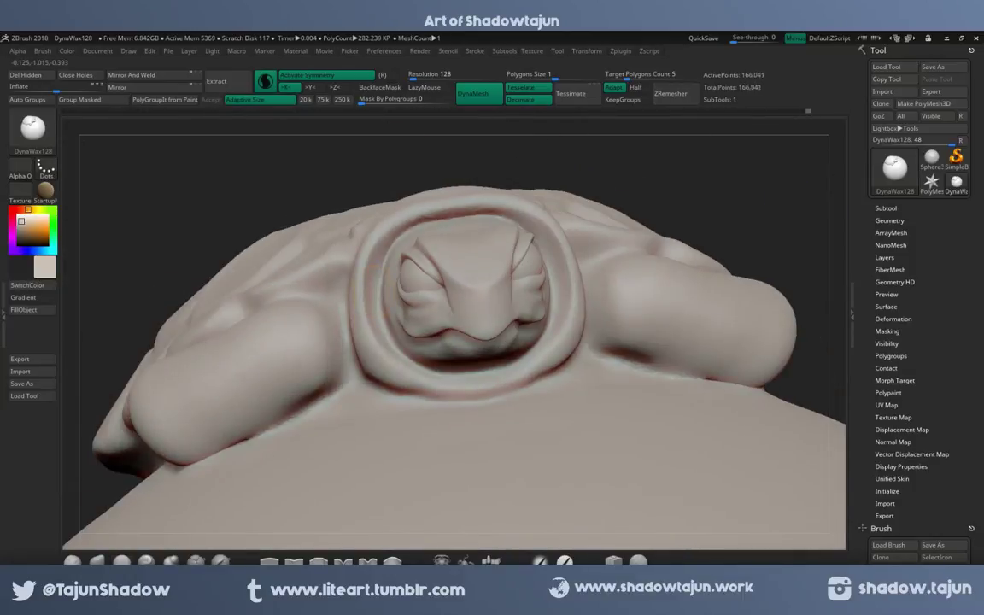
pyautogui.moveTo(649, 384); pyautogui.dragTo(393, 297)
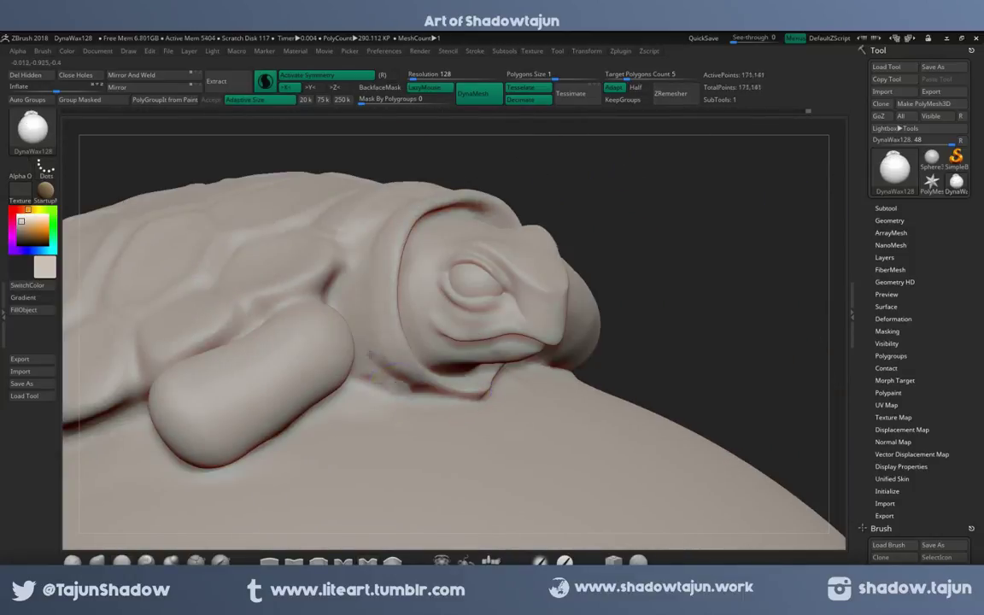
pyautogui.moveTo(683, 213)
pyautogui.mouseDown()
pyautogui.moveTo(598, 188)
pyautogui.moveTo(395, 338)
pyautogui.mouseUp()
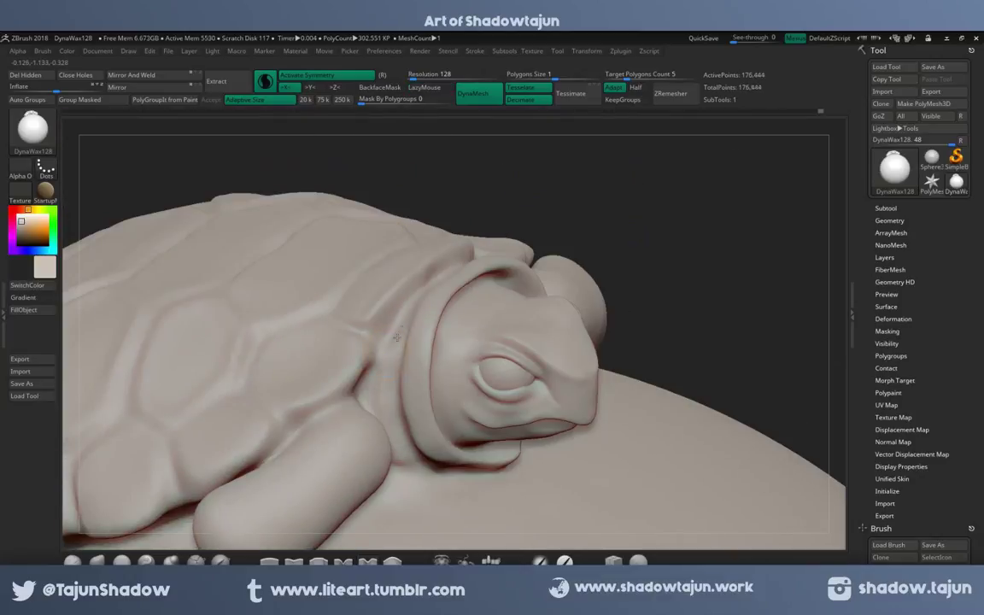
pyautogui.moveTo(278, 385); pyautogui.dragTo(450, 286)
pyautogui.moveTo(357, 401); pyautogui.dragTo(433, 394)
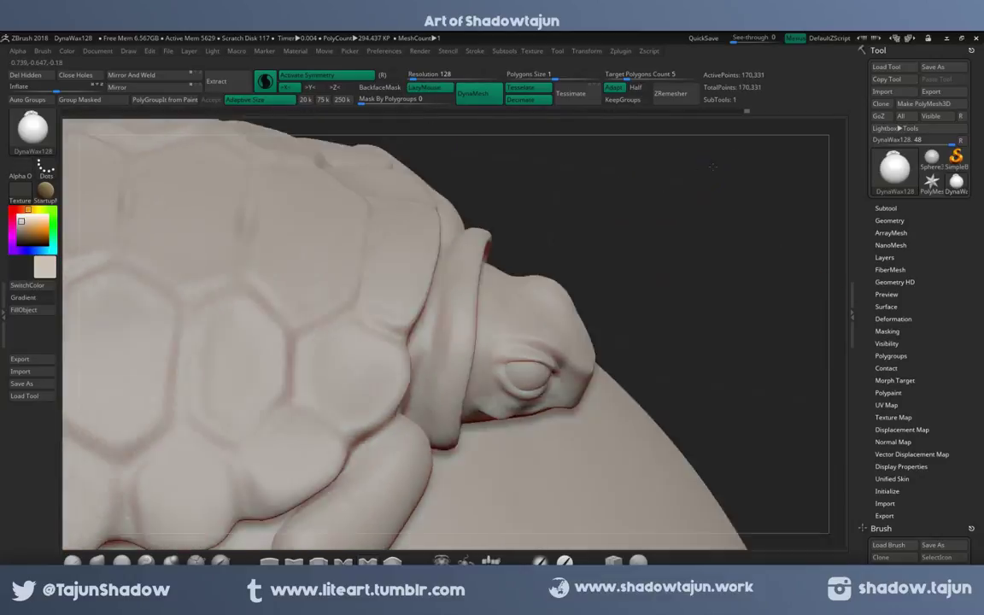
pyautogui.moveTo(455, 298); pyautogui.dragTo(442, 371)
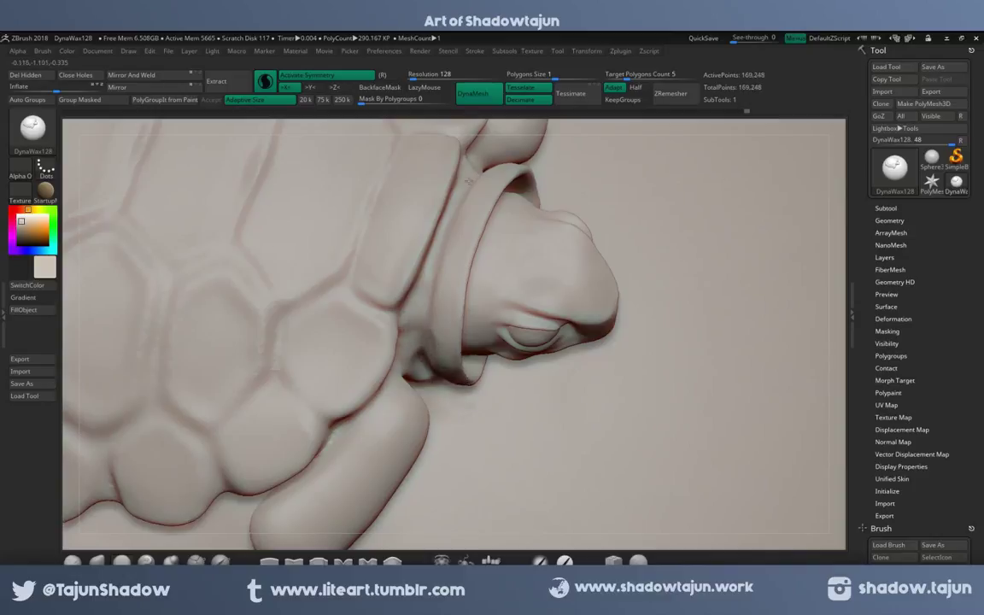
# - Undo and redo recent strokes to settle the creased neck-skin collar
pyautogui.hotkey('ctrl', 'z')
pyautogui.hotkey('ctrl', 'z')
pyautogui.hotkey('ctrl', 'z')
pyautogui.hotkey('ctrl', 'z')
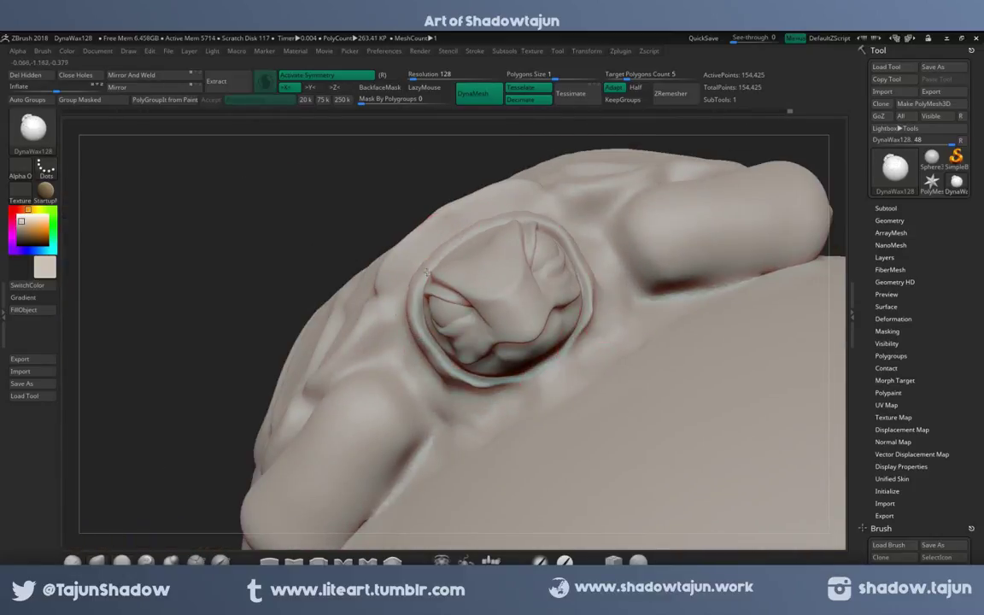
pyautogui.hotkey('ctrl', 'z')
pyautogui.hotkey('ctrl', 'shift', 'z')
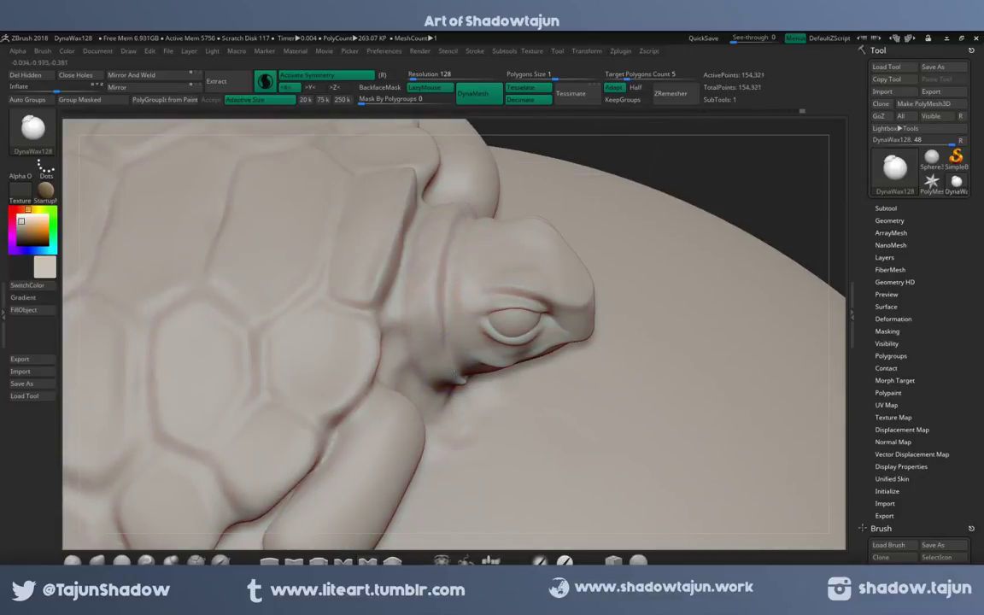
pyautogui.hotkey('ctrl', 'shift', 'z')
pyautogui.hotkey('ctrl', 'shift', 'z')
pyautogui.hotkey('ctrl', 'shift', 'z')
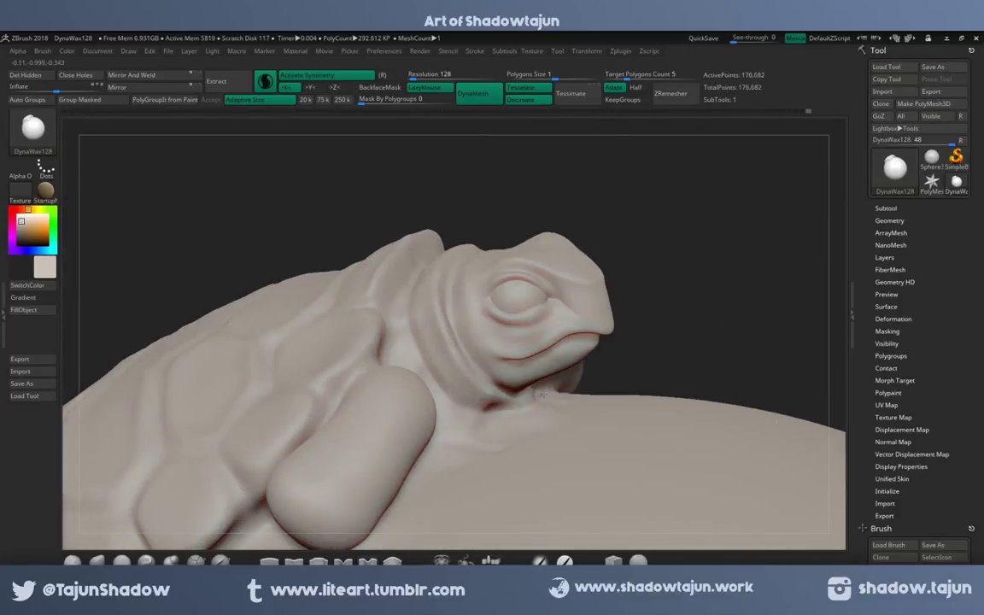
pyautogui.hotkey('ctrl', 'shift', 'z')
pyautogui.hotkey('ctrl', 'shift', 'z')
pyautogui.hotkey('ctrl', 'shift', 'z')
pyautogui.hotkey('ctrl', 'shift', 'z')
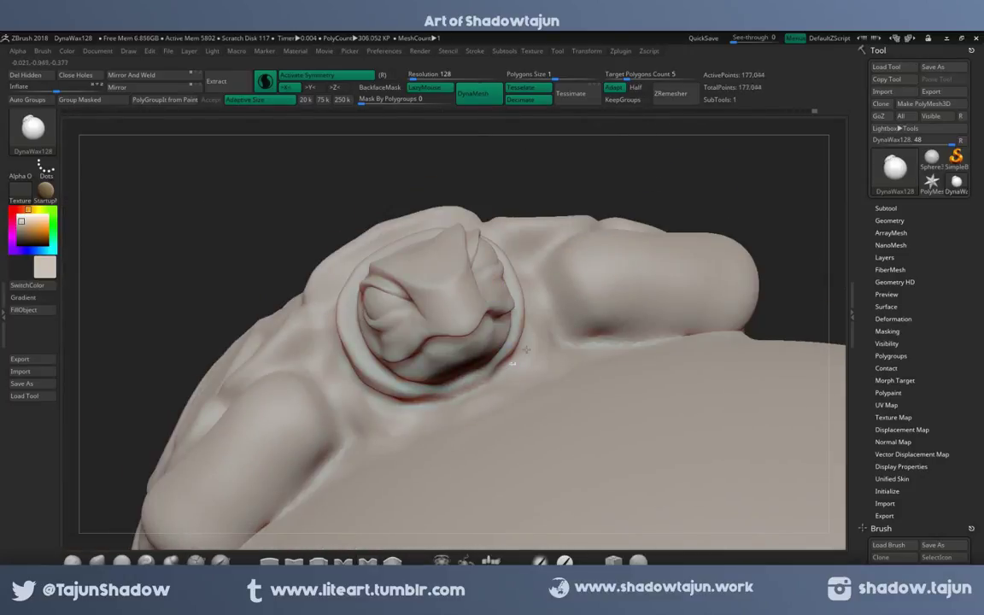
pyautogui.hotkey('ctrl', 'shift', 'z')
# - Invert the mask to protect the sphere, stepping through undo history, then turn the turtle toward the camera
pyautogui.hotkey('ctrl', 'z')
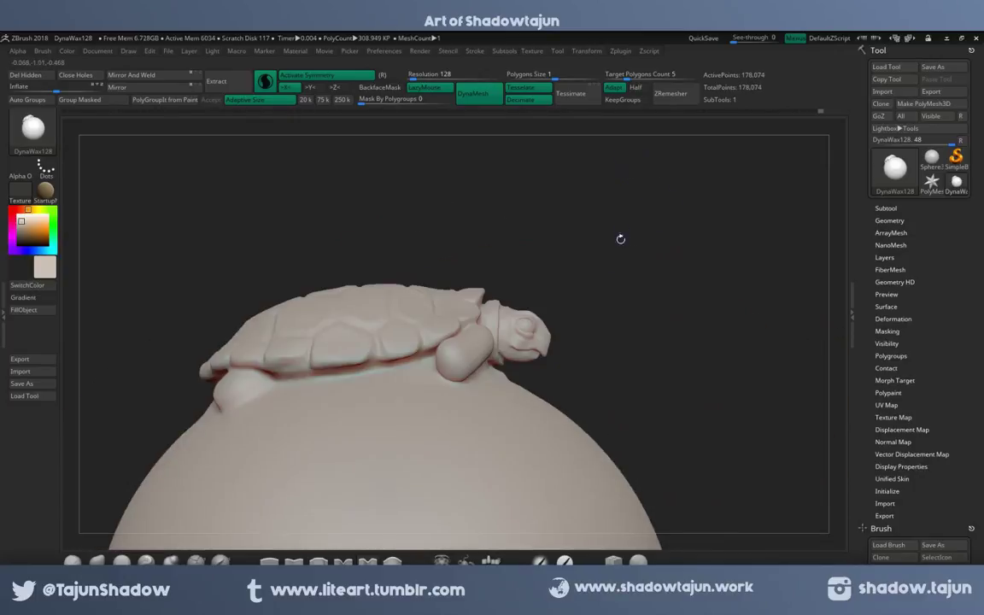
pyautogui.hotkey('ctrl', 'z')
pyautogui.hotkey('ctrl', 'z')
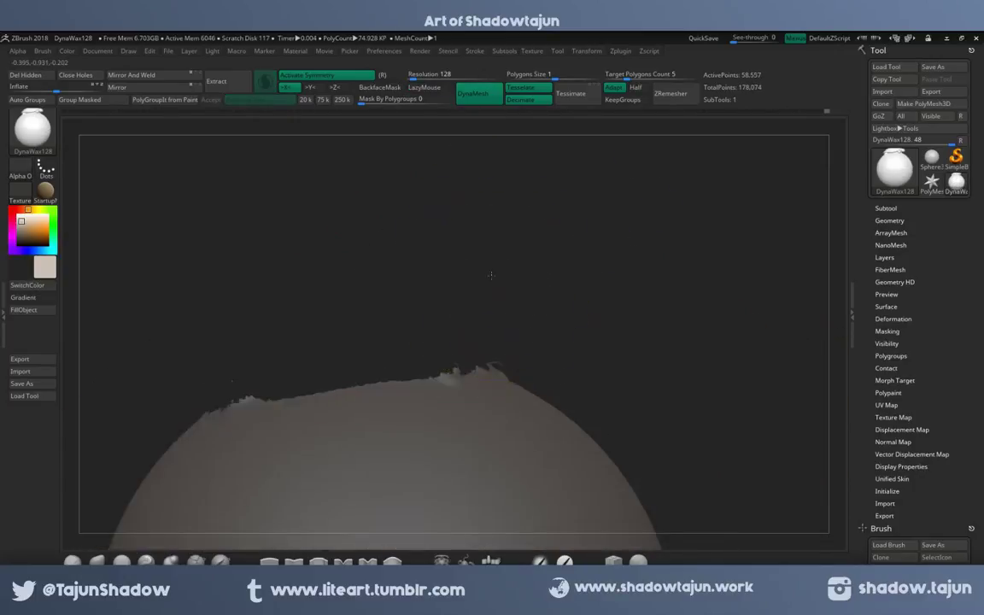
pyautogui.hotkey('ctrl', 'shift', 'z')
pyautogui.hotkey('ctrl', 'shift', 'z')
pyautogui.hotkey('ctrl', 'shift', 'z')
pyautogui.hotkey('ctrl', 'z')
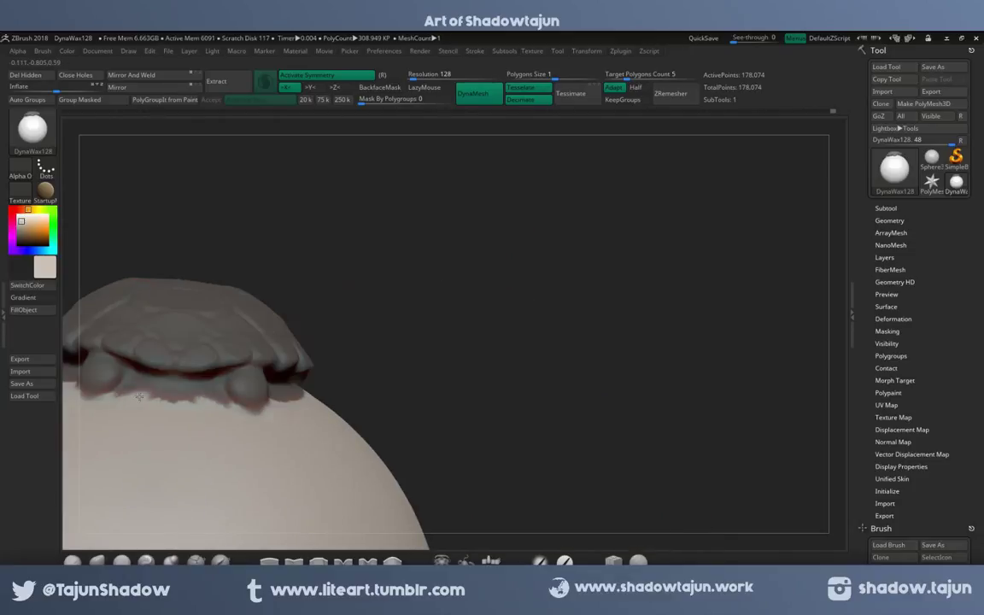
pyautogui.hotkey('ctrl', 'z')
pyautogui.hotkey('ctrl', 'z')
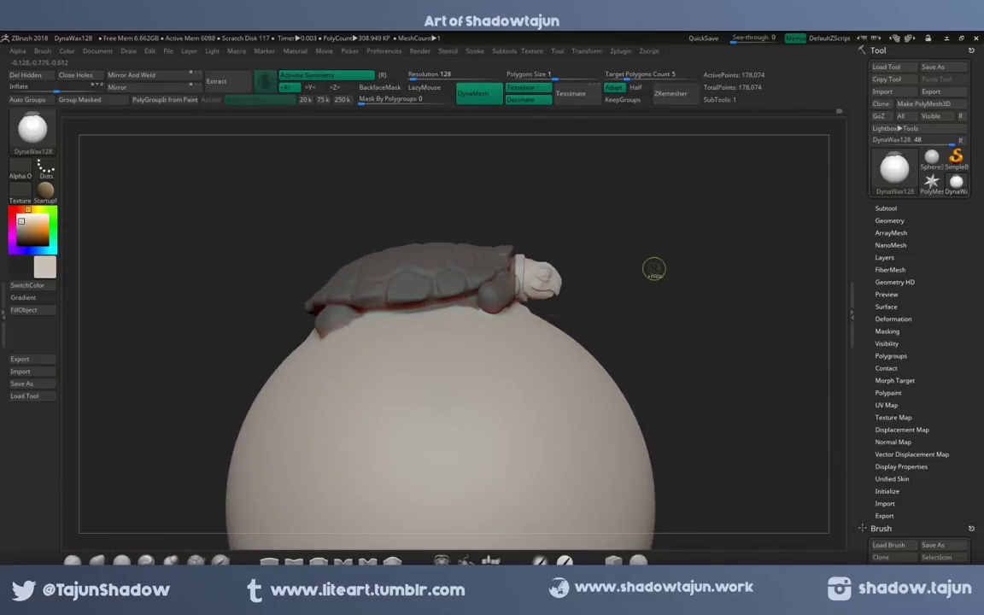
pyautogui.keyDown('ctrl'); pyautogui.click(654, 270); pyautogui.keyUp('ctrl')
pyautogui.hotkey('ctrl', 'z')
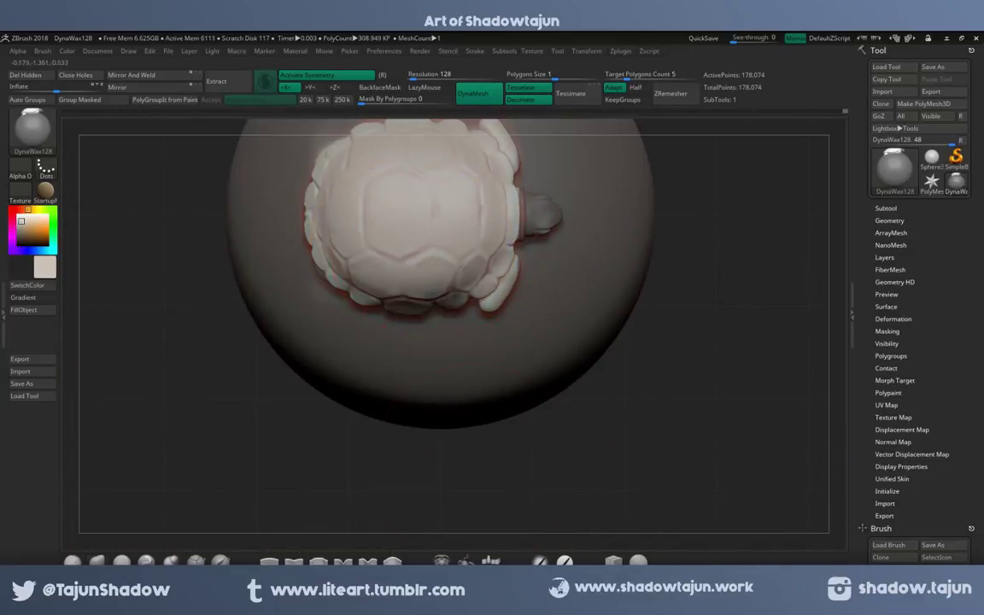
pyautogui.hotkey('ctrl', 'shift', 'z')
pyautogui.hotkey('ctrl', 'z')
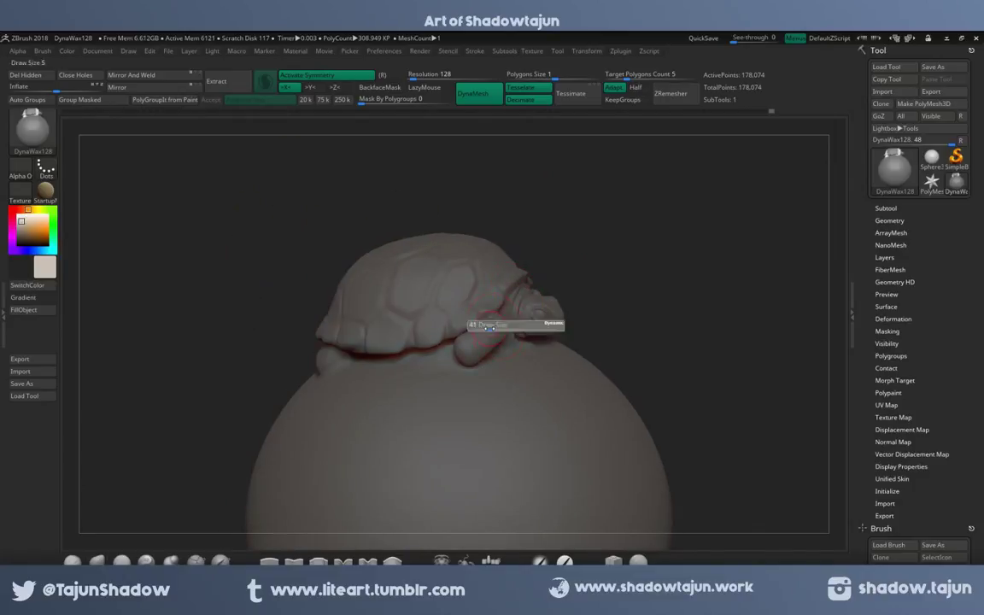
pyautogui.moveTo(490, 327); pyautogui.dragTo(610, 239)
pyautogui.moveTo(429, 336)
pyautogui.mouseDown()
pyautogui.moveTo(511, 235)
pyautogui.moveTo(454, 275)
pyautogui.moveTo(466, 312)
pyautogui.moveTo(367, 294)
pyautogui.moveTo(410, 340)
pyautogui.moveTo(729, 191)
pyautogui.moveTo(504, 198)
pyautogui.moveTo(442, 457)
pyautogui.moveTo(619, 175)
pyautogui.moveTo(466, 203)
pyautogui.mouseUp()
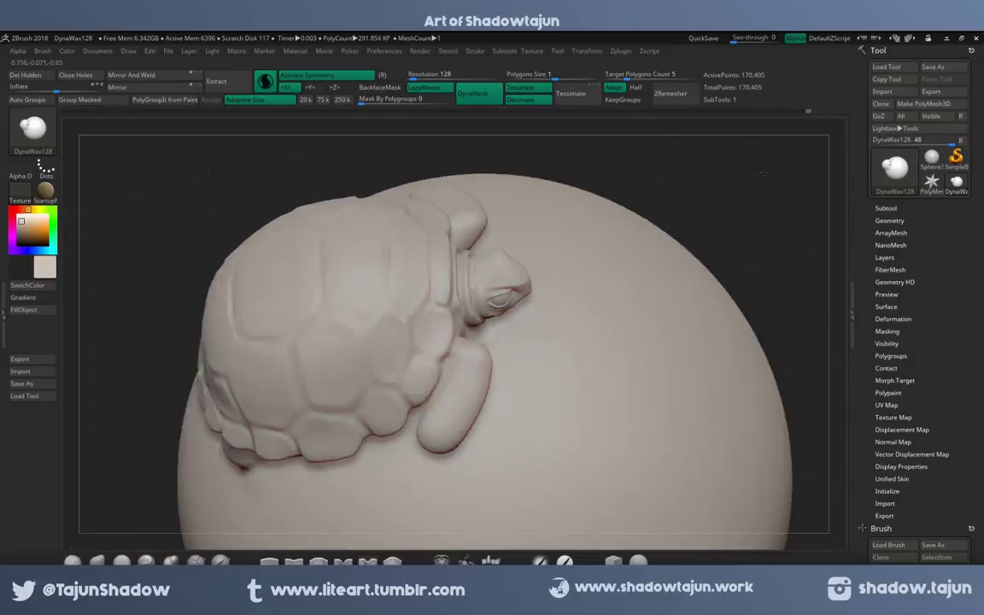
# - Sculpt rounded plates along the shell's lower edge with DynaWax, checking side and top views
pyautogui.moveTo(428, 199)
pyautogui.mouseDown()
pyautogui.moveTo(220, 370)
pyautogui.moveTo(566, 304)
pyautogui.moveTo(749, 200)
pyautogui.moveTo(340, 330)
pyautogui.mouseUp()
pyautogui.moveTo(252, 220)
pyautogui.mouseDown()
pyautogui.moveTo(280, 259)
pyautogui.moveTo(409, 207)
pyautogui.mouseUp()
pyautogui.moveTo(555, 177)
pyautogui.mouseDown()
pyautogui.moveTo(446, 266)
pyautogui.moveTo(314, 308)
pyautogui.moveTo(278, 290)
pyautogui.moveTo(449, 245)
pyautogui.moveTo(341, 410)
pyautogui.moveTo(169, 553)
pyautogui.mouseUp()
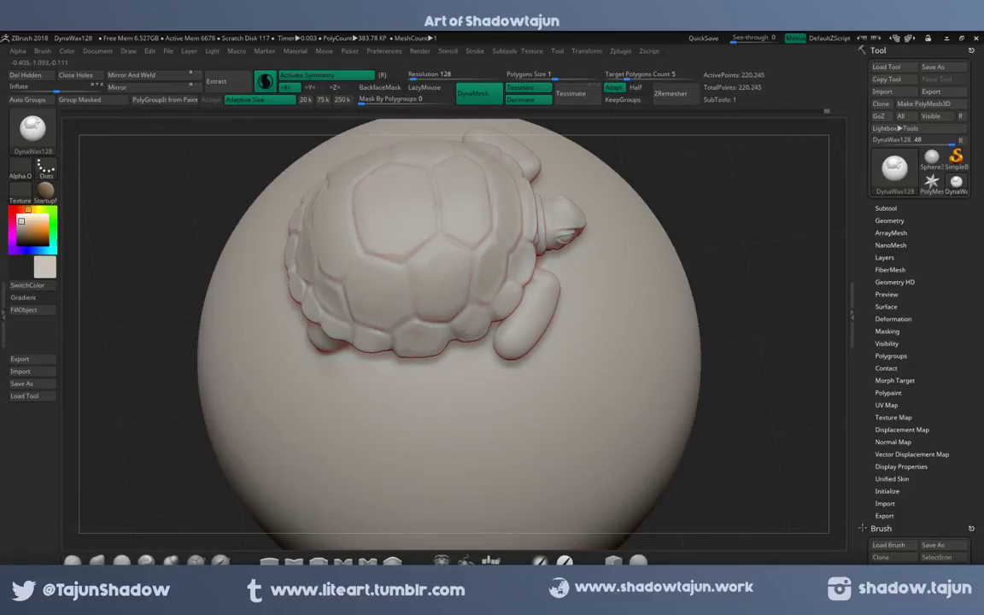
pyautogui.moveTo(512, 274); pyautogui.dragTo(338, 313)
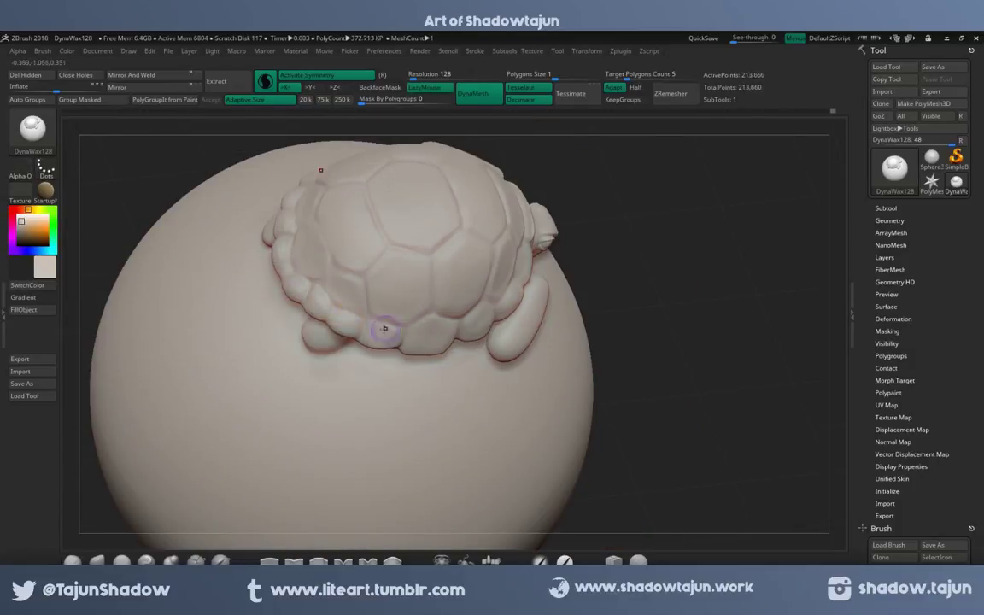
pyautogui.moveTo(405, 216)
pyautogui.mouseDown()
pyautogui.moveTo(373, 334)
pyautogui.moveTo(638, 318)
pyautogui.moveTo(767, 245)
pyautogui.moveTo(598, 359)
pyautogui.mouseUp()
# - Draw a curved tube stalk and a second branch on the sphere with an IMM curve tube brush
pyautogui.press('b')
pyautogui.click(428, 342)
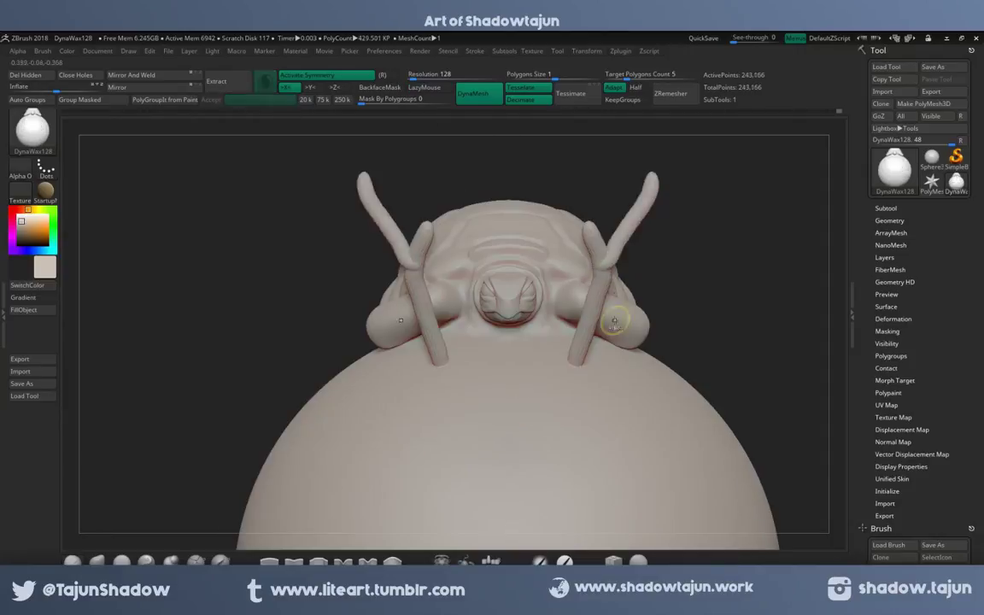
pyautogui.moveTo(427, 342)
pyautogui.mouseDown()
pyautogui.moveTo(650, 390)
pyautogui.moveTo(555, 214)
pyautogui.mouseUp()
pyautogui.moveTo(384, 214)
pyautogui.mouseDown()
pyautogui.moveTo(452, 174)
pyautogui.moveTo(387, 332)
pyautogui.moveTo(520, 174)
pyautogui.moveTo(633, 282)
pyautogui.moveTo(731, 180)
pyautogui.mouseUp()
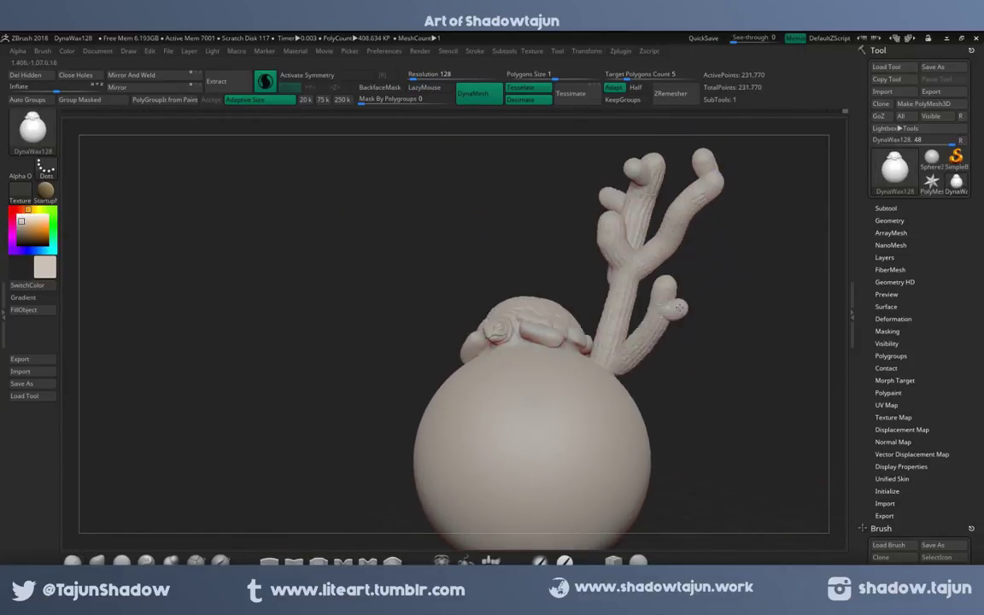
pyautogui.moveTo(752, 257)
pyautogui.keyDown('alt'); pyautogui.mouseDown()
pyautogui.moveTo(771, 288)
pyautogui.moveTo(520, 293)
pyautogui.moveTo(505, 351)
pyautogui.moveTo(408, 416)
pyautogui.moveTo(699, 327)
pyautogui.mouseUp(); pyautogui.keyUp('alt')
# - Remesh the stalk and branches into one mesh, then add a side branch and small nub
pyautogui.press('w')
pyautogui.moveTo(301, 351)
pyautogui.mouseDown()
pyautogui.moveTo(427, 395)
pyautogui.moveTo(513, 341)
pyautogui.mouseUp()
pyautogui.moveTo(683, 342)
pyautogui.mouseDown()
pyautogui.moveTo(598, 358)
pyautogui.moveTo(650, 325)
pyautogui.moveTo(555, 366)
pyautogui.moveTo(473, 233)
pyautogui.moveTo(472, 376)
pyautogui.mouseUp()
# - Insert a second cactus shape and a small bud on the sphere with an IMM Primitives brush
pyautogui.press('b')
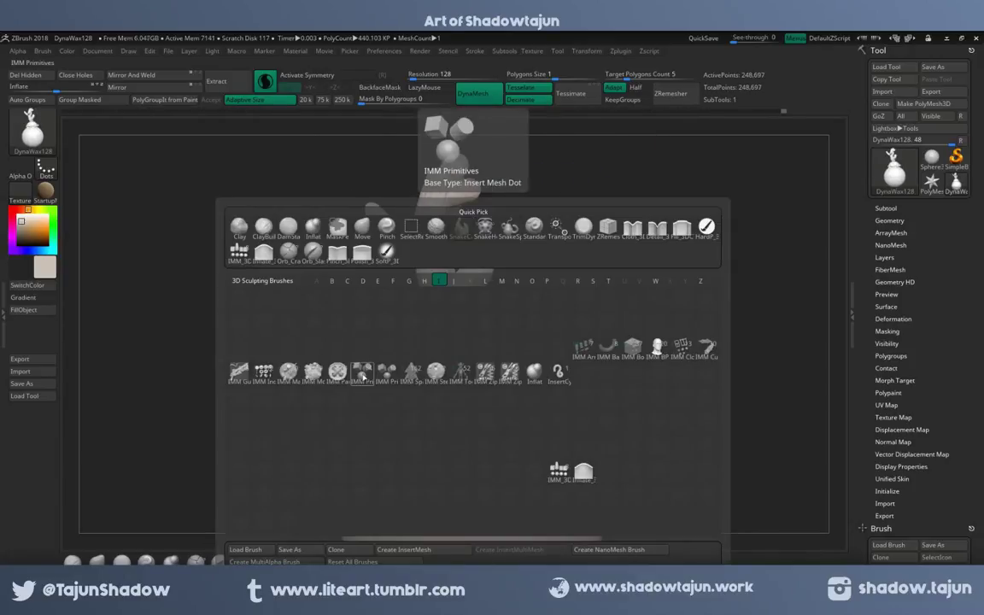
pyautogui.click(657, 346)
pyautogui.moveTo(352, 315)
pyautogui.mouseDown()
pyautogui.moveTo(520, 240)
pyautogui.moveTo(325, 180)
pyautogui.moveTo(307, 253)
pyautogui.moveTo(314, 408)
pyautogui.moveTo(315, 371)
pyautogui.mouseUp()
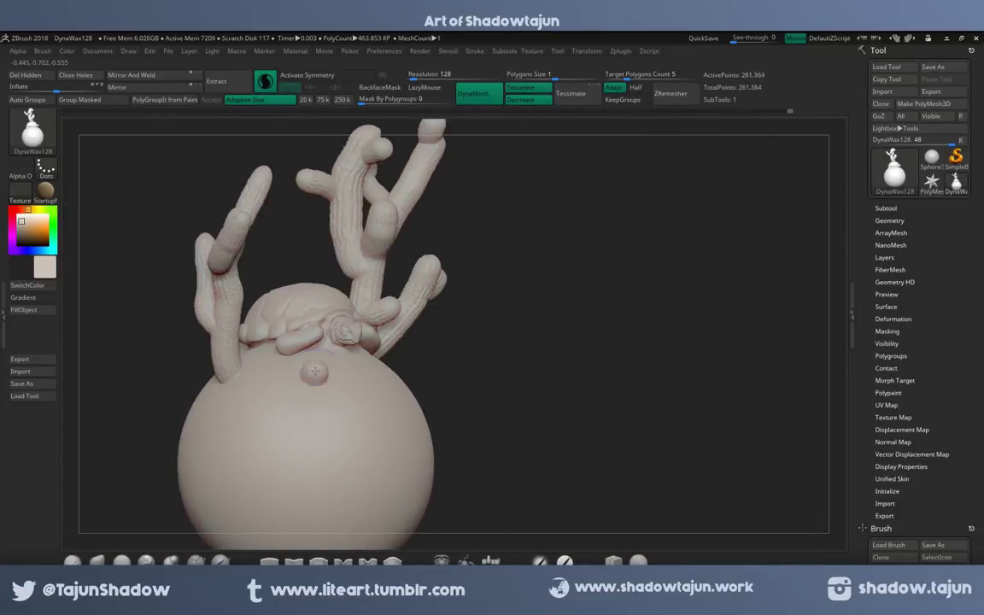
pyautogui.moveTo(405, 351)
pyautogui.mouseDown()
pyautogui.moveTo(400, 325)
pyautogui.moveTo(284, 331)
pyautogui.mouseUp()
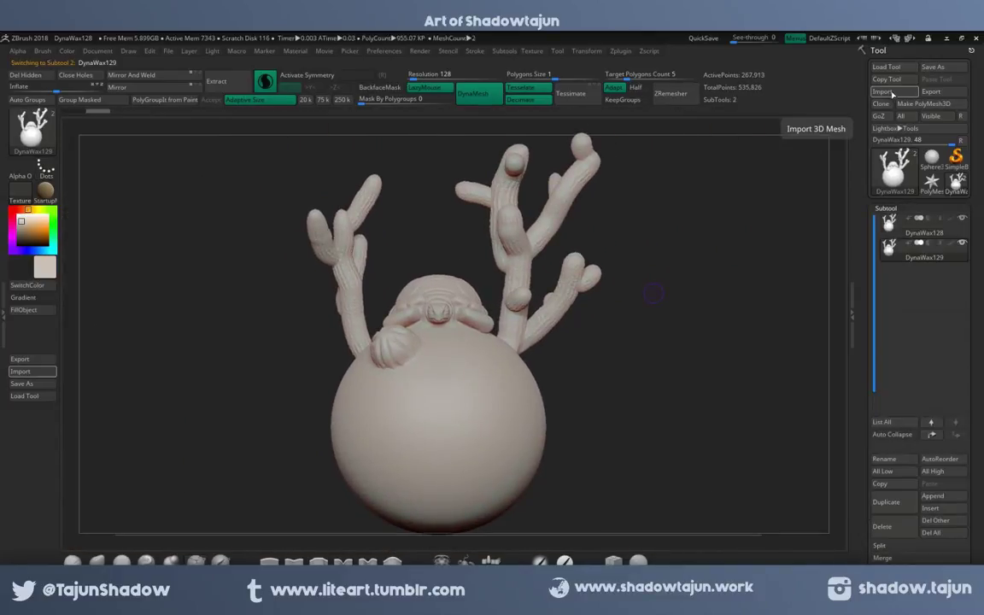
# - Scale the imported flowers mesh down to fit on the sphere beside the turtle
pyautogui.moveTo(429, 367); pyautogui.dragTo(431, 436)
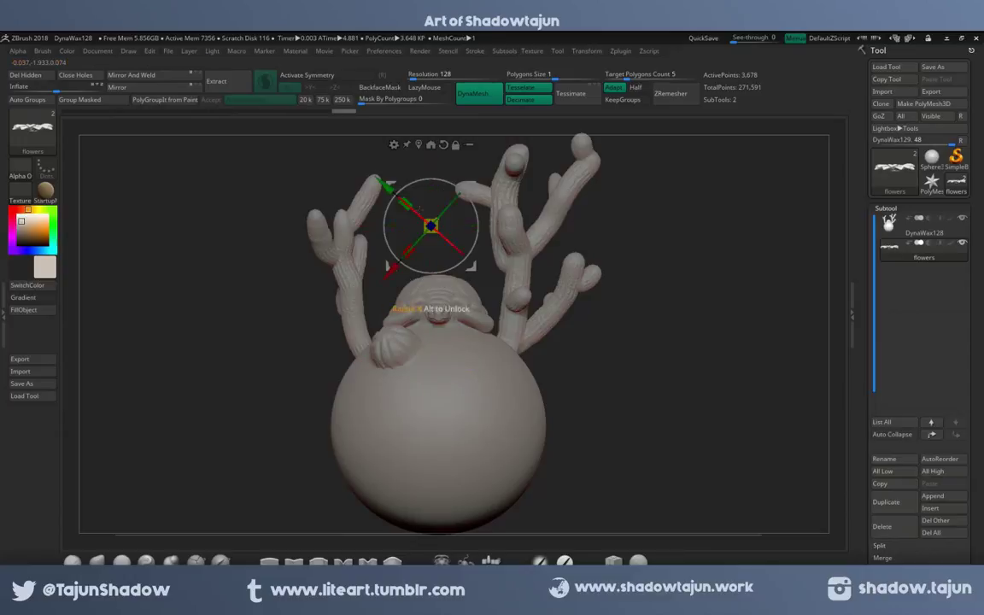